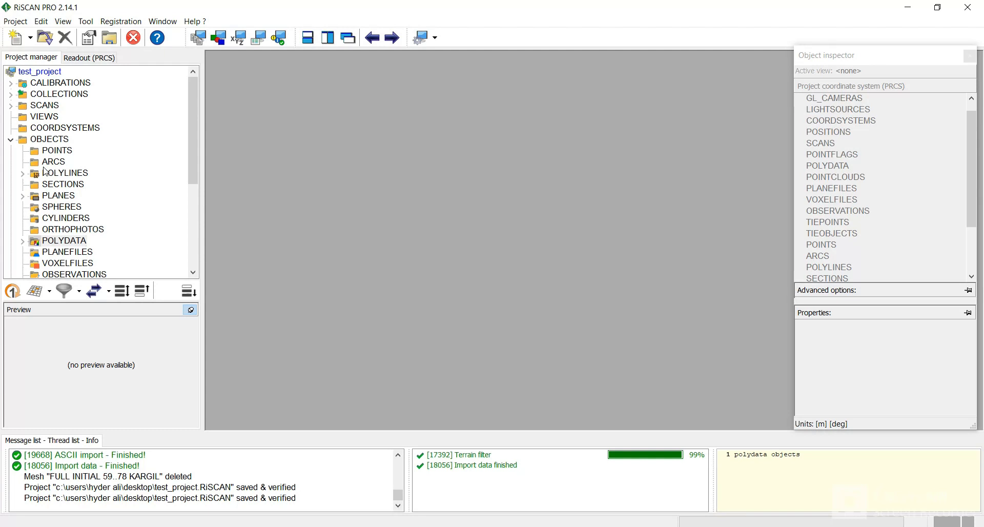
- Open the AOI point cloud in a 3D true color view and orbit it to an oblique angle
{"action": "scroll", "coordinate": [45, 171], "scroll_direction": "down", "scroll_amount": 2}
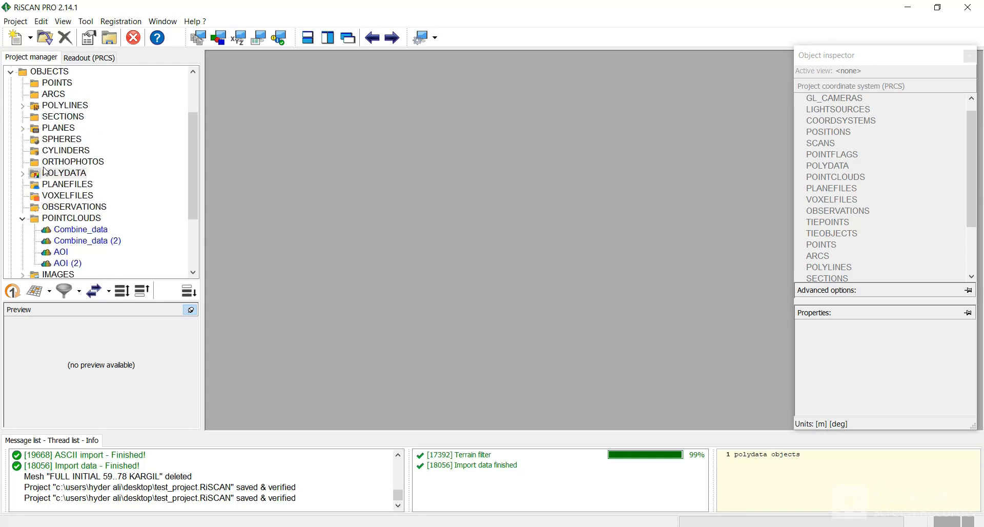
{"action": "double_click", "coordinate": [59, 252]}
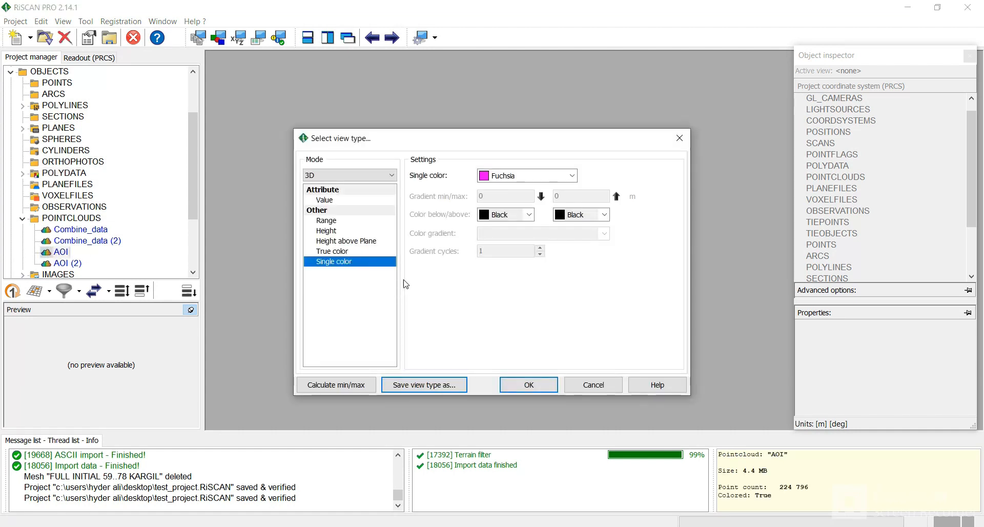
{"action": "left_click", "coordinate": [338, 251]}
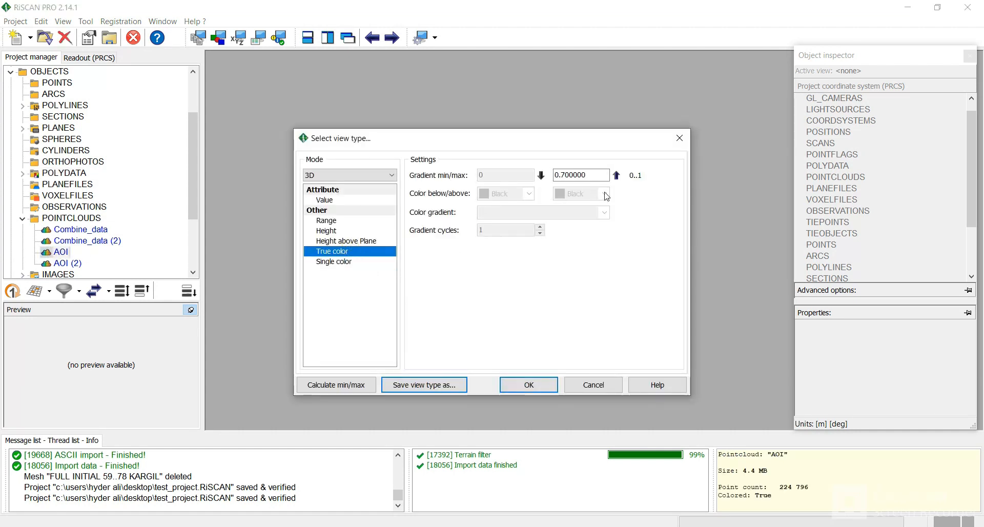
{"action": "left_click", "coordinate": [518, 386]}
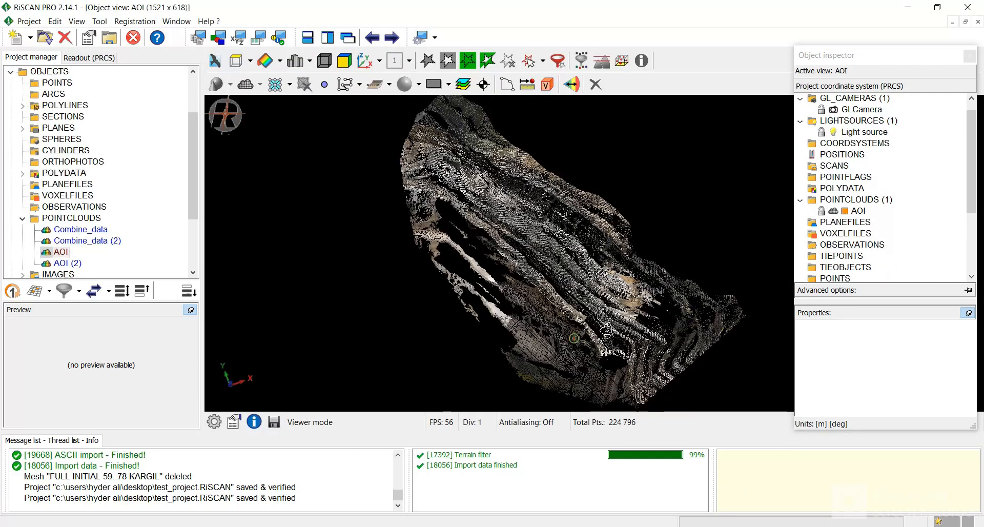
{"action": "left_click_drag", "start_coordinate": [607, 331], "coordinate": [539, 280]}
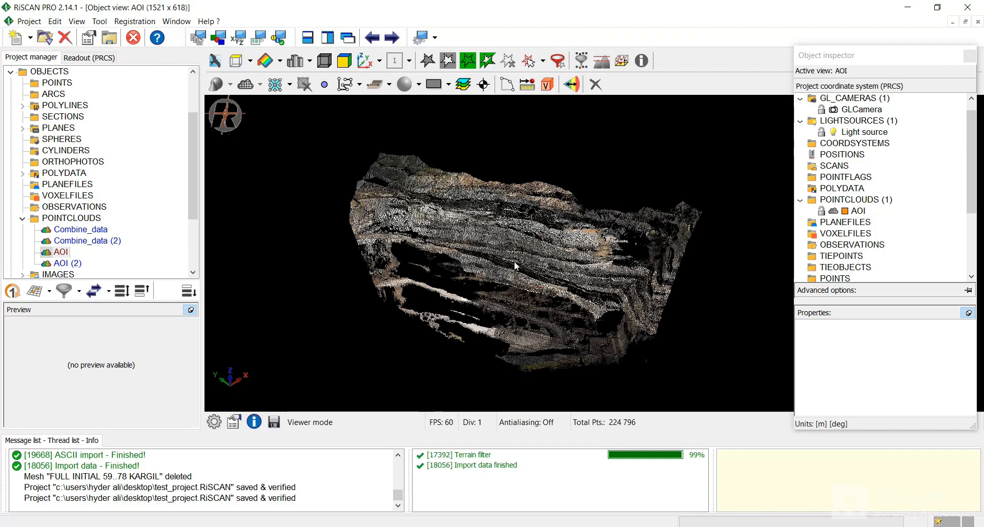
{"action": "left_click_drag", "start_coordinate": [519, 265], "coordinate": [466, 286]}
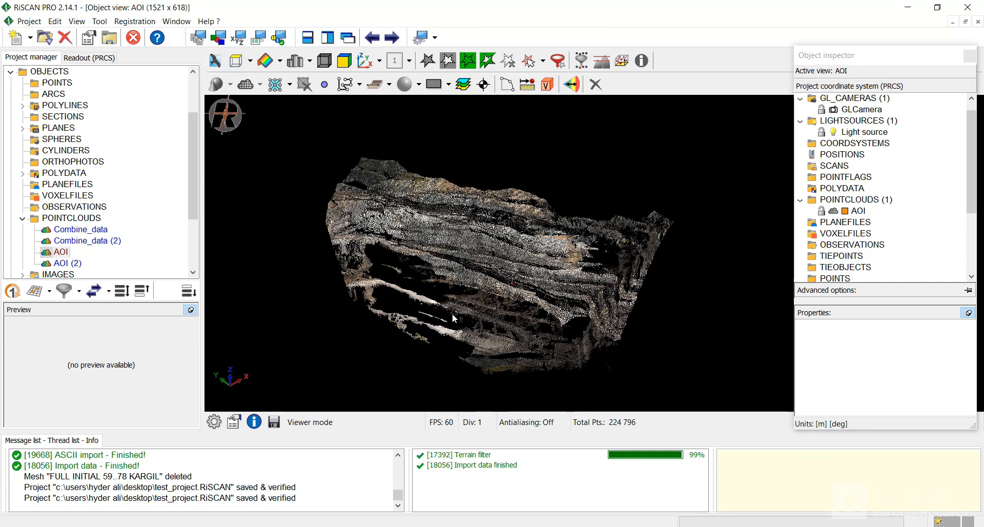
- Create a new polydata object from all points of the AOI point cloud and close its view
{"action": "key", "text": "ctrl+a"}
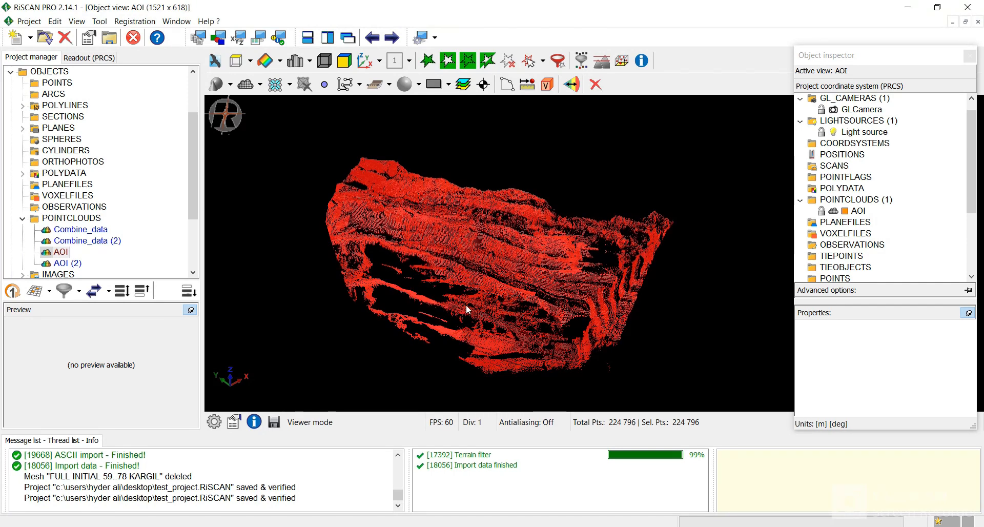
{"action": "left_click", "coordinate": [216, 87]}
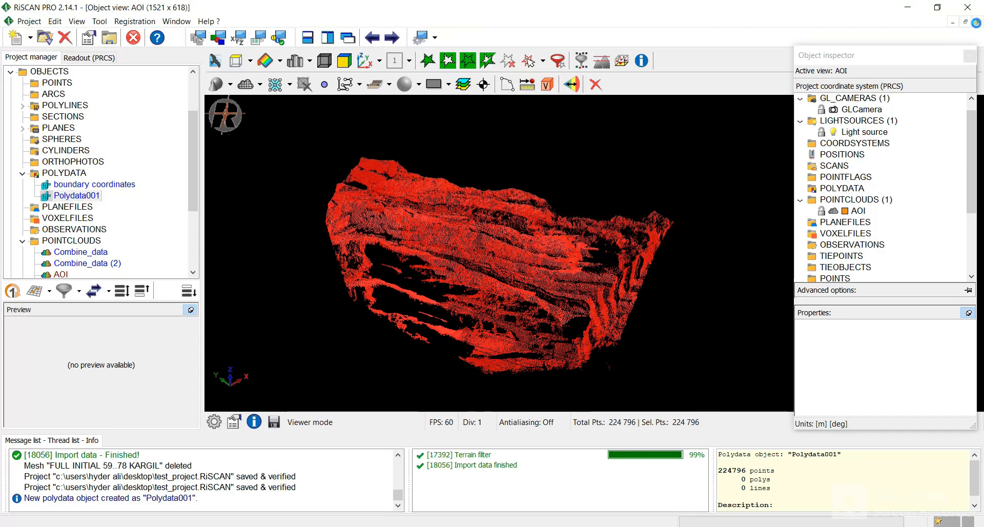
{"action": "left_click", "coordinate": [977, 22]}
{"action": "left_click", "coordinate": [535, 290]}
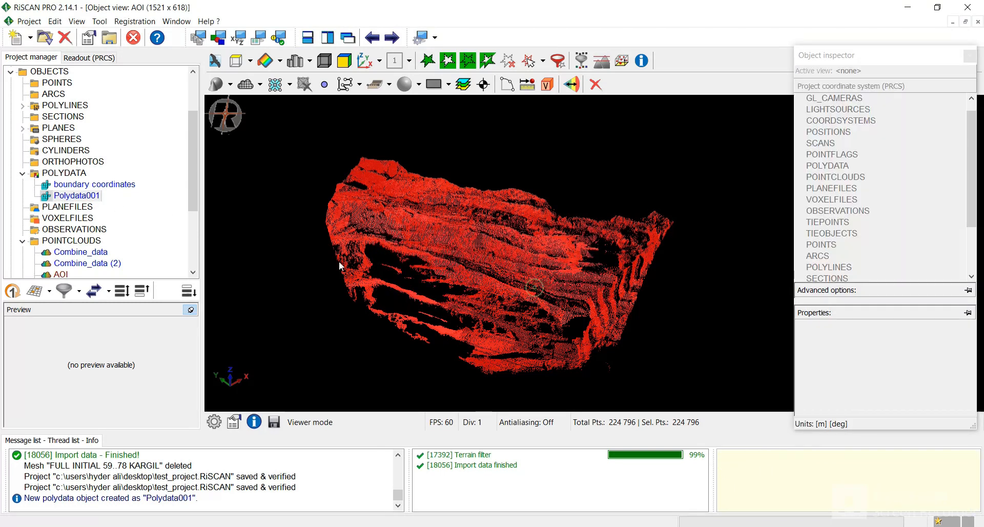
- Rename the new polydata object as AOI
{"action": "left_click", "coordinate": [91, 198]}
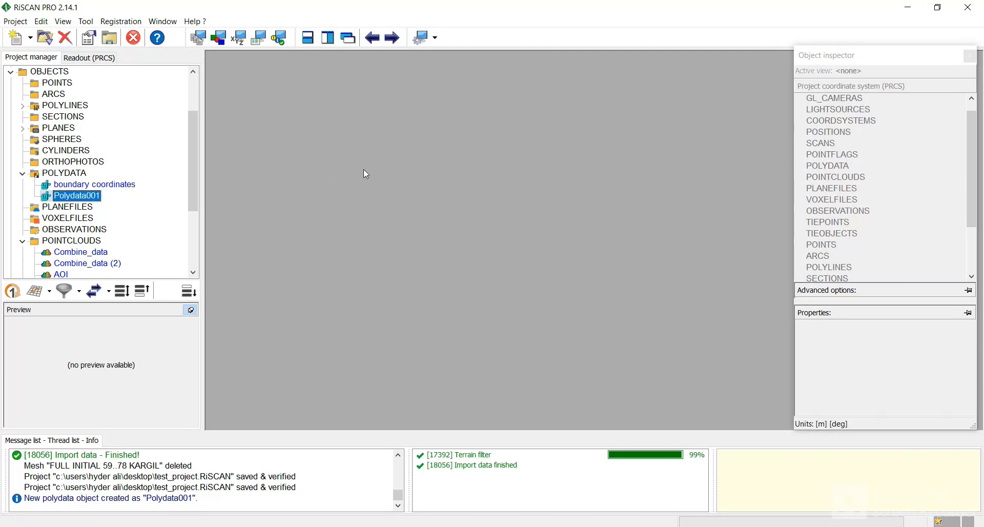
{"action": "key", "text": "F2"}
{"action": "type", "text": "AOI"}
{"action": "key", "text": "Return"}
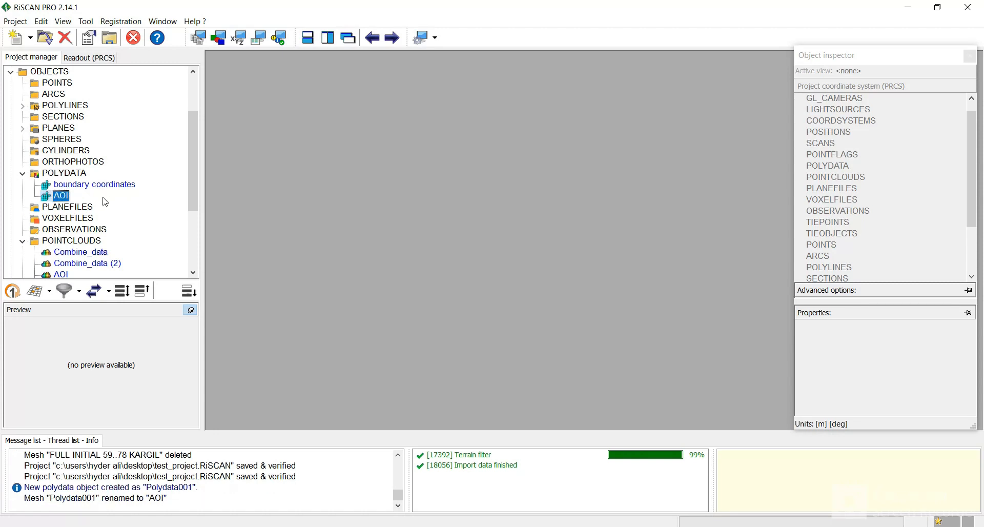
- Start creating filtered polydata from the AOI polydata object, replacing the plane patch filter with the Octree filter mode
{"action": "right_click", "coordinate": [64, 200]}
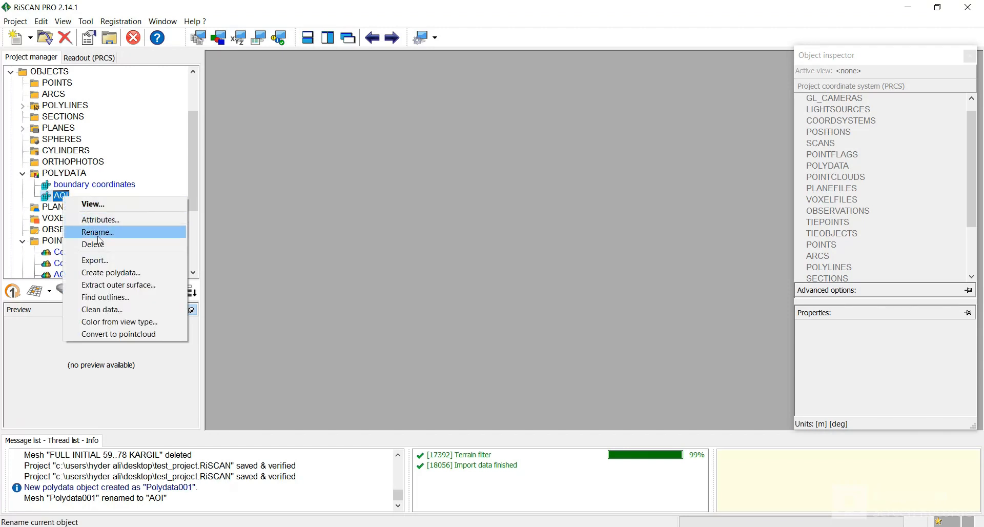
{"action": "left_click", "coordinate": [158, 277]}
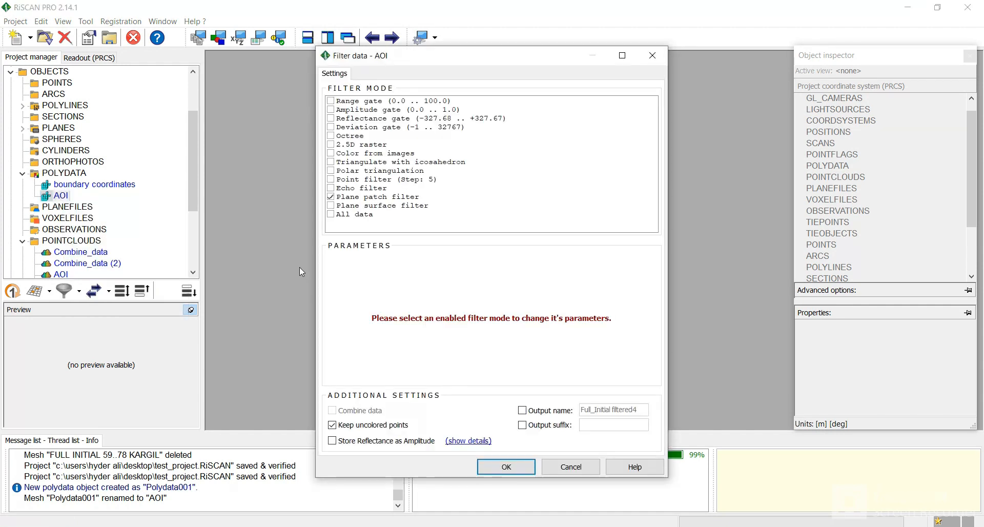
{"action": "left_click_drag", "start_coordinate": [437, 63], "coordinate": [316, 46]}
{"action": "left_click", "coordinate": [212, 183]}
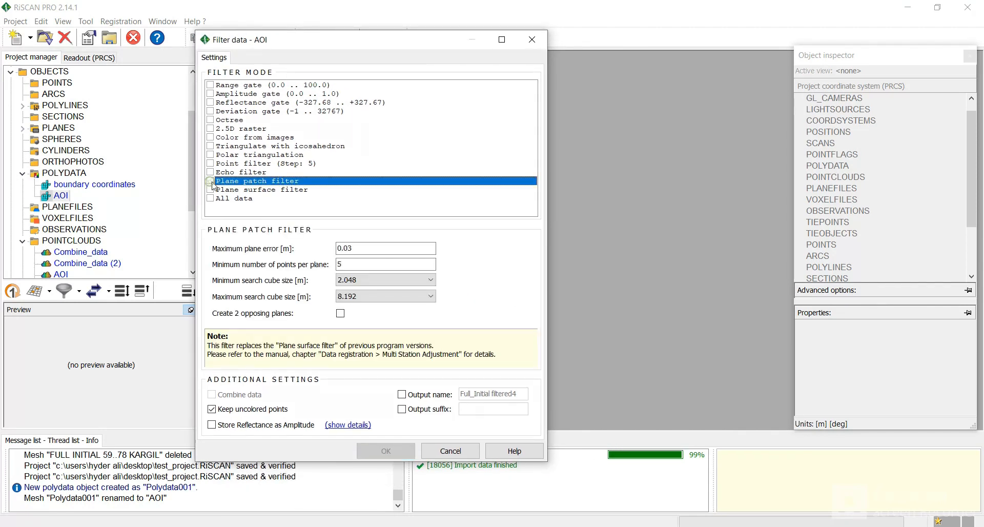
{"action": "left_click", "coordinate": [211, 120]}
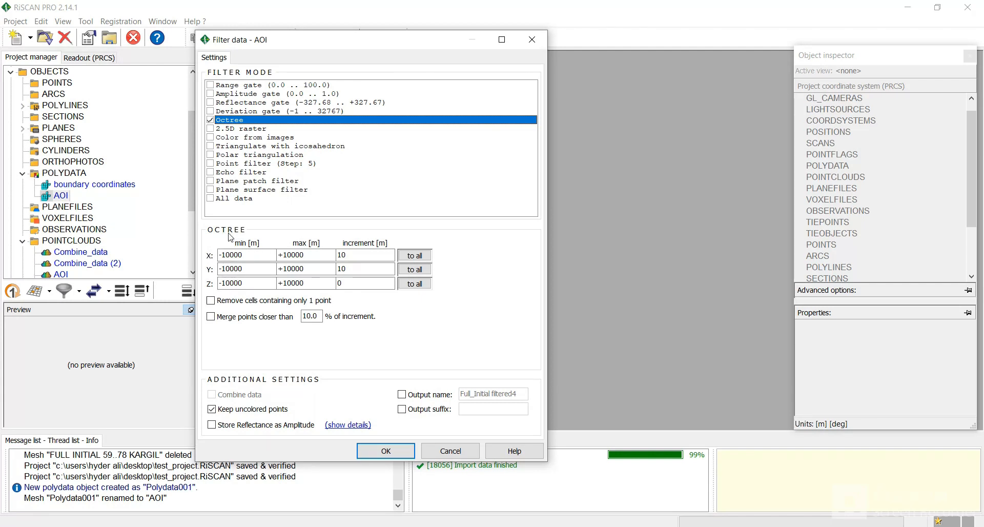
- Set the octree increment to 5 m in X and Y, and run the filter
{"action": "double_click", "coordinate": [353, 254]}
{"action": "type", "text": "5"}
{"action": "left_click_drag", "start_coordinate": [369, 268], "coordinate": [335, 268]}
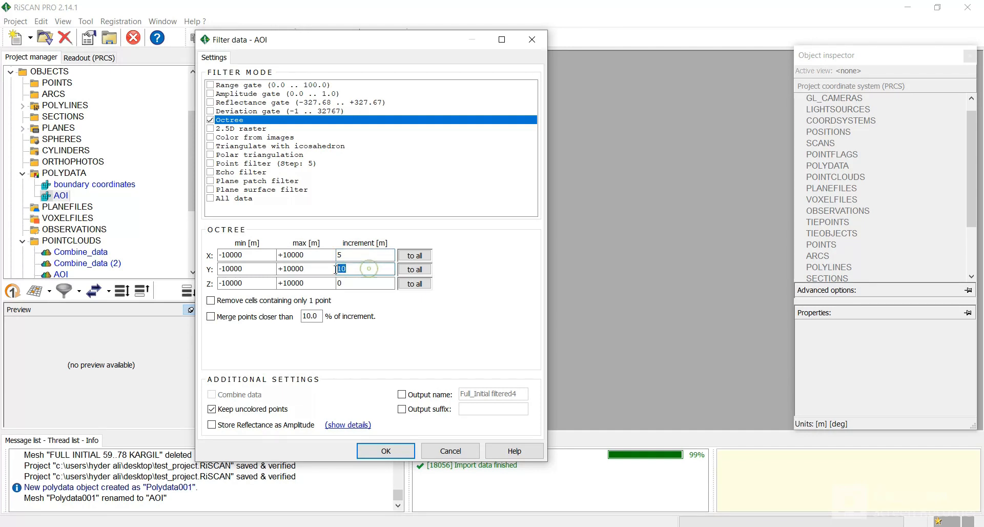
{"action": "type", "text": "5"}
{"action": "left_click", "coordinate": [355, 279]}
{"action": "left_click", "coordinate": [357, 256]}
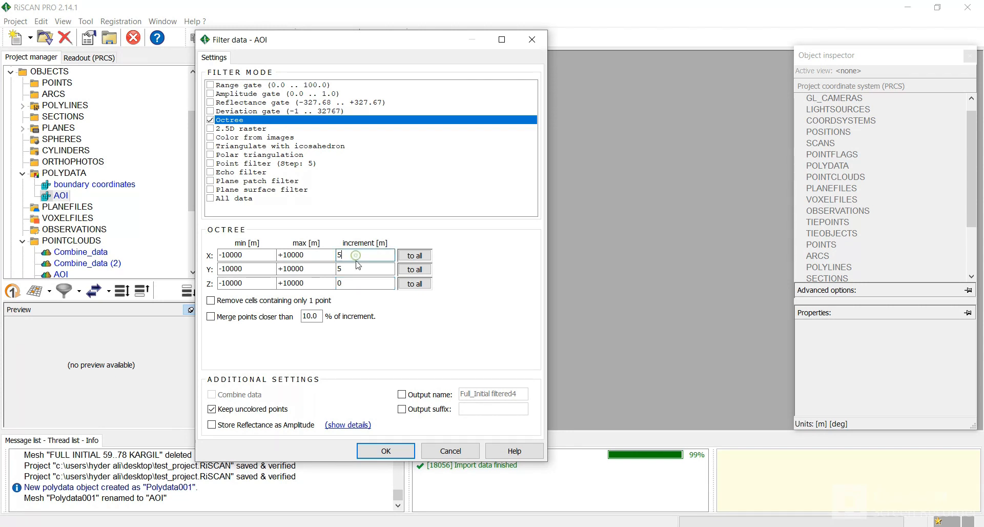
{"action": "left_click", "coordinate": [357, 270]}
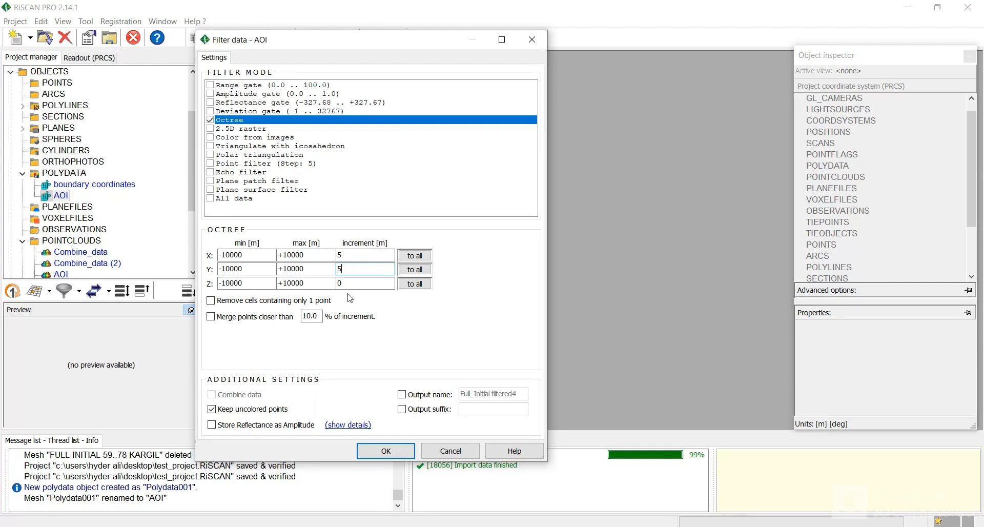
{"action": "left_click", "coordinate": [363, 280]}
{"action": "left_click", "coordinate": [352, 256]}
{"action": "left_click", "coordinate": [357, 271]}
{"action": "left_click", "coordinate": [392, 455]}
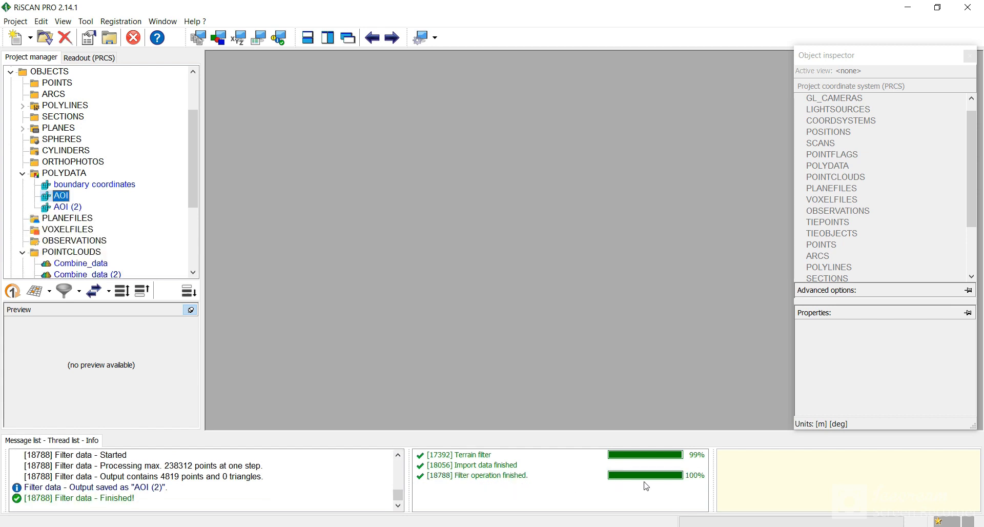
- Compare the info of the original and filtered AOI polydata, and rename the filtered object as AOI_5m
{"action": "left_click", "coordinate": [61, 208]}
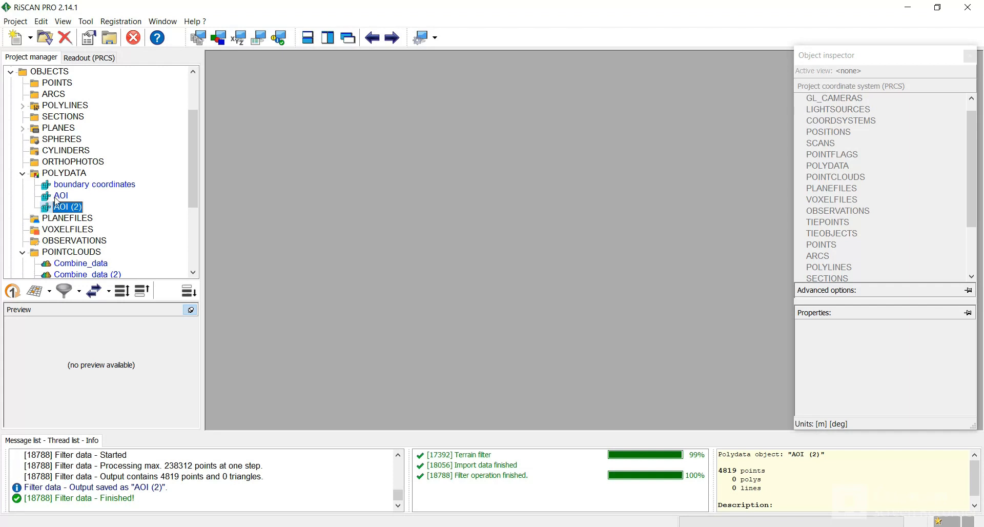
{"action": "left_click", "coordinate": [57, 197]}
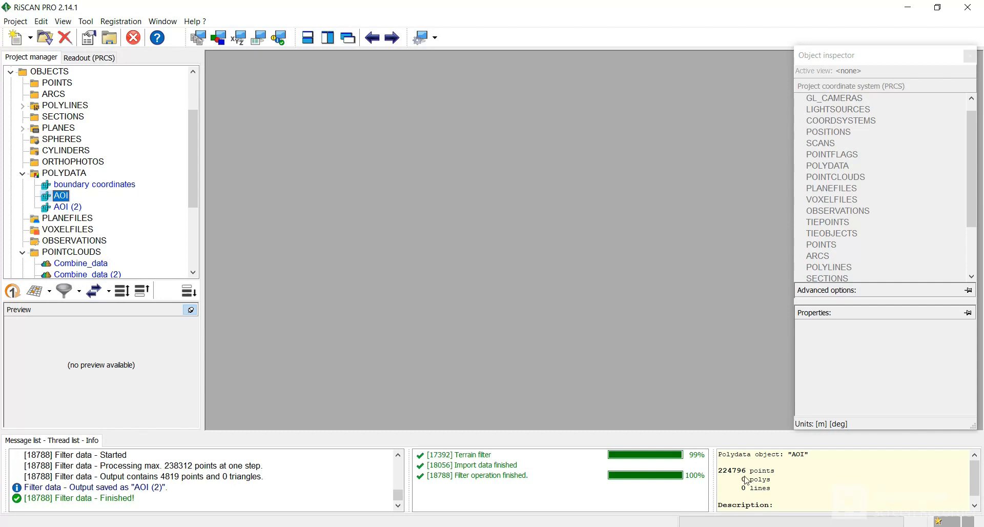
{"action": "left_click", "coordinate": [59, 207]}
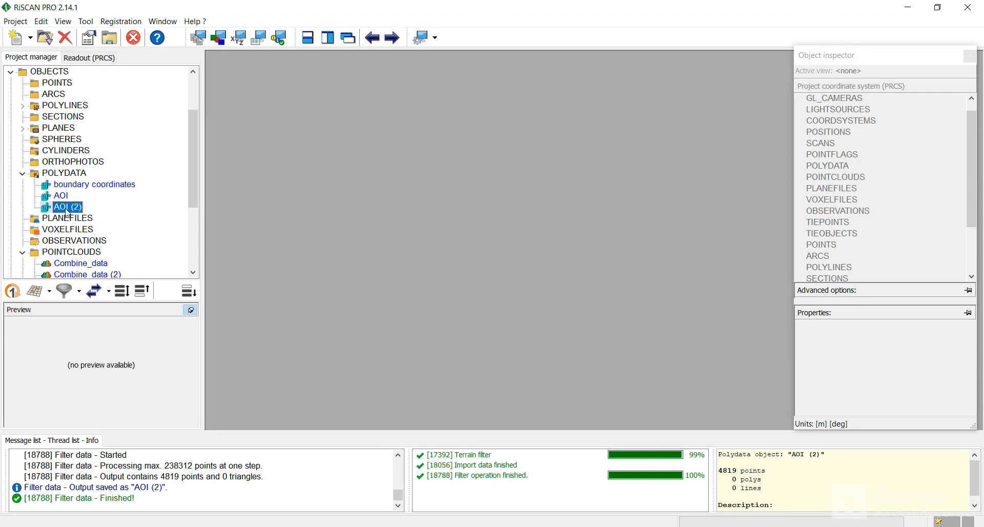
{"action": "left_click", "coordinate": [67, 209]}
{"action": "key", "text": "BackSpace"}
{"action": "key", "text": "BackSpace"}
{"action": "key", "text": "BackSpace"}
{"action": "key", "text": "BackSpace"}
{"action": "type", "text": "_5m"}
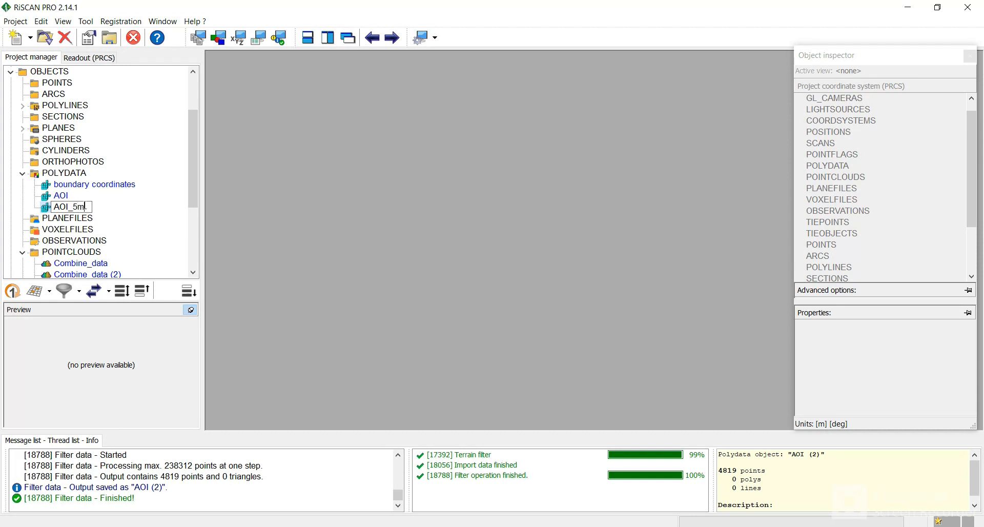
{"action": "key", "text": "Return"}
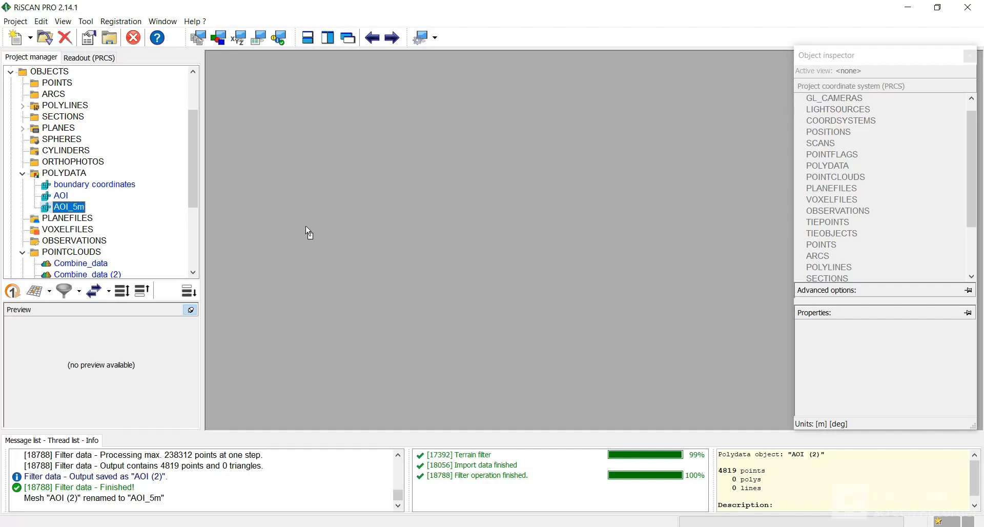
- Open the AOI_5m polydata in a 3D true color view and inspect its thinned points from several angles
{"action": "left_click_drag", "start_coordinate": [309, 232], "coordinate": [306, 229]}
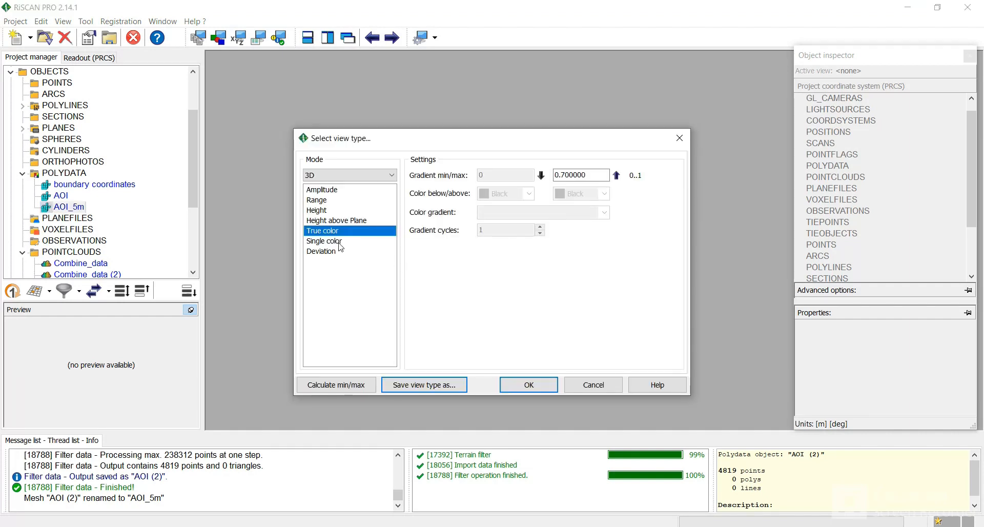
{"action": "left_click", "coordinate": [529, 385]}
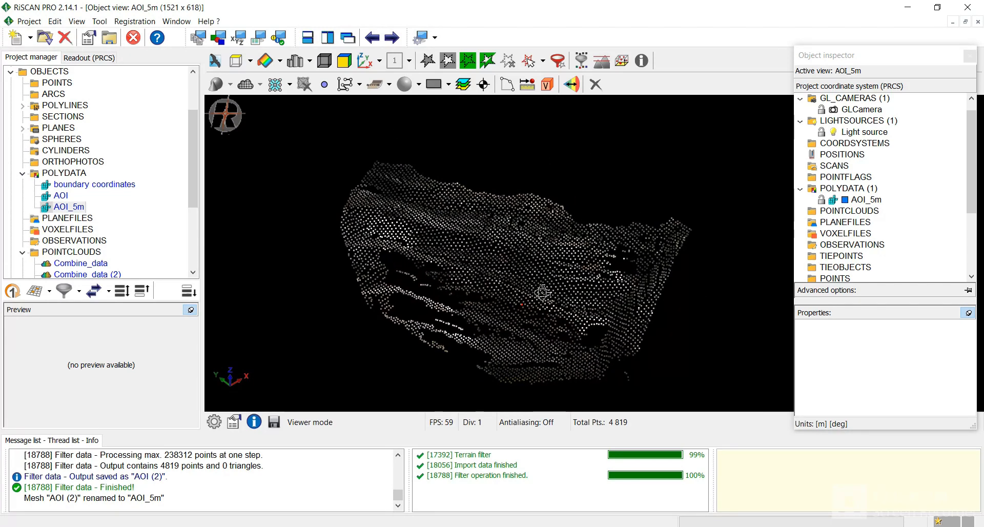
{"action": "middle_click_drag", "start_coordinate": [542, 293], "coordinate": [480, 263]}
{"action": "left_click_drag", "start_coordinate": [490, 279], "coordinate": [509, 222]}
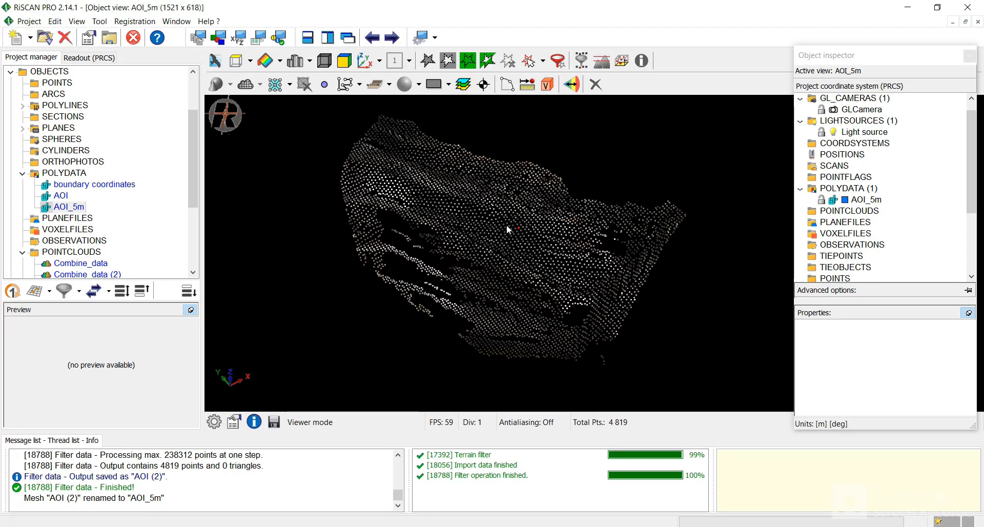
{"action": "scroll", "coordinate": [506, 224], "scroll_direction": "up", "scroll_amount": 3}
{"action": "left_click_drag", "start_coordinate": [507, 224], "coordinate": [523, 236]}
{"action": "middle_click_drag", "start_coordinate": [564, 222], "coordinate": [506, 201]}
{"action": "scroll", "coordinate": [506, 201], "scroll_direction": "down", "scroll_amount": 3}
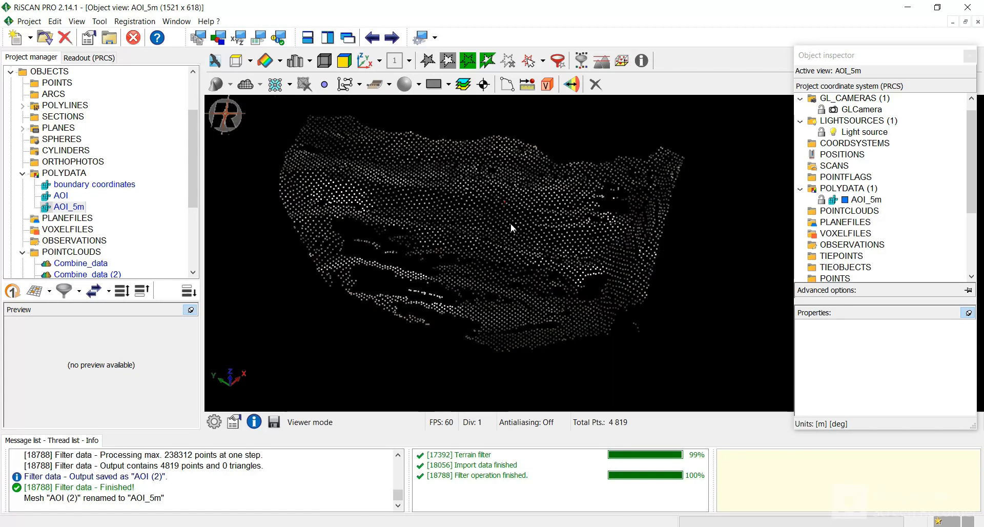
{"action": "left_click_drag", "start_coordinate": [515, 223], "coordinate": [507, 233]}
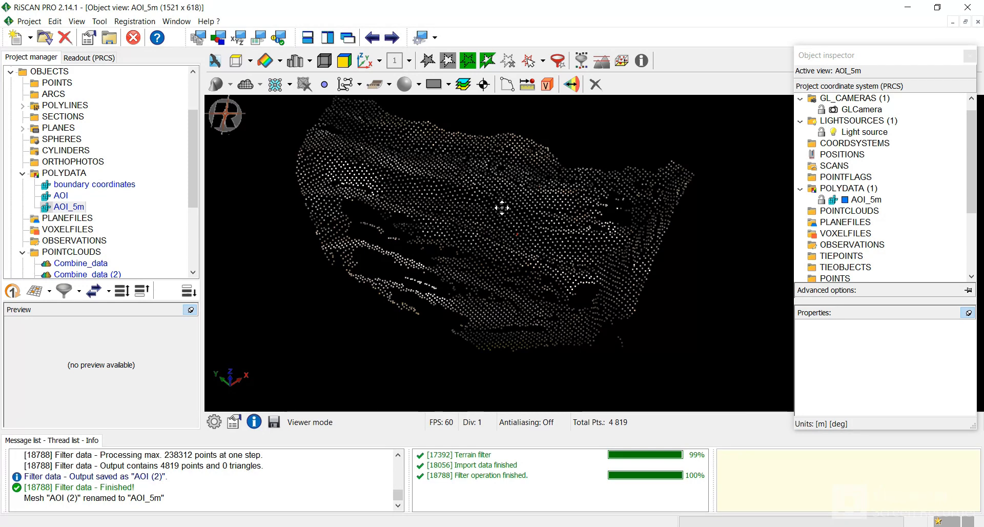
{"action": "middle_click_drag", "start_coordinate": [500, 207], "coordinate": [503, 227]}
{"action": "left_click_drag", "start_coordinate": [513, 239], "coordinate": [524, 226]}
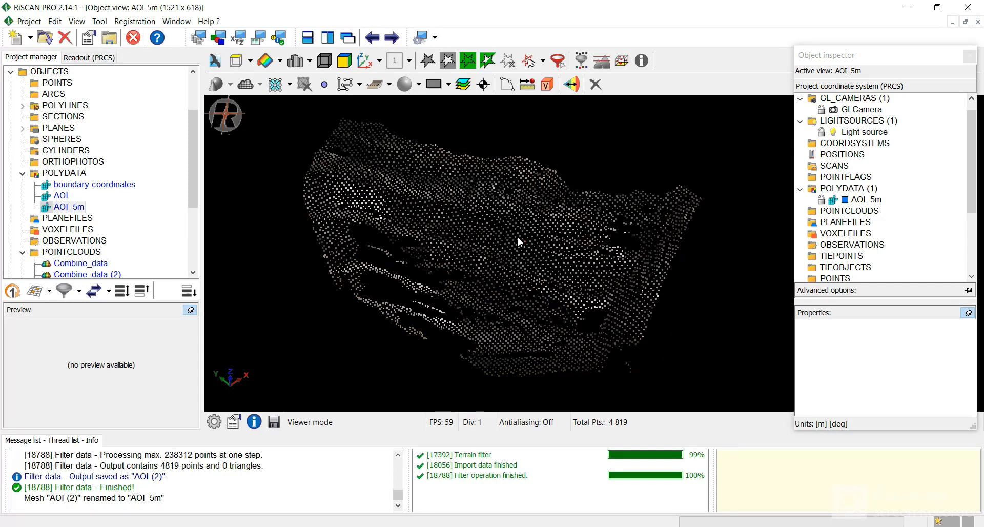
- Triangulate all points of the AOI_5m view with a maximum triangle edge length of 10 m, and clear the selection
{"action": "key", "text": "ctrl+a"}
{"action": "left_click_drag", "start_coordinate": [518, 238], "coordinate": [536, 243]}
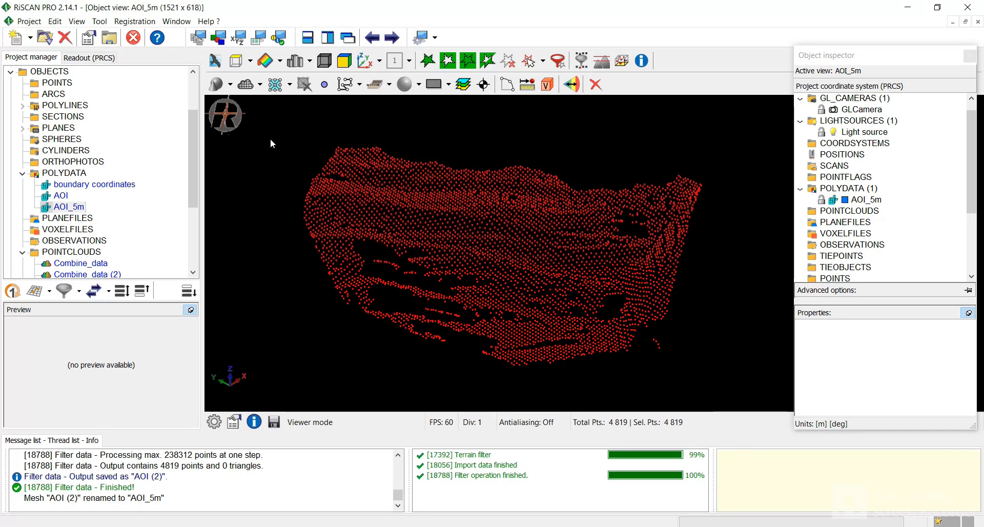
{"action": "left_click", "coordinate": [276, 85]}
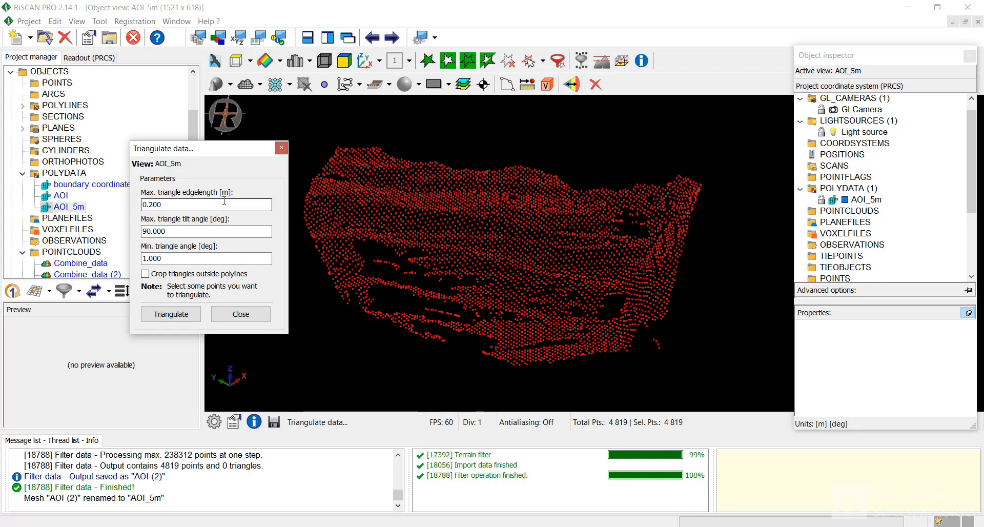
{"action": "left_click", "coordinate": [201, 205]}
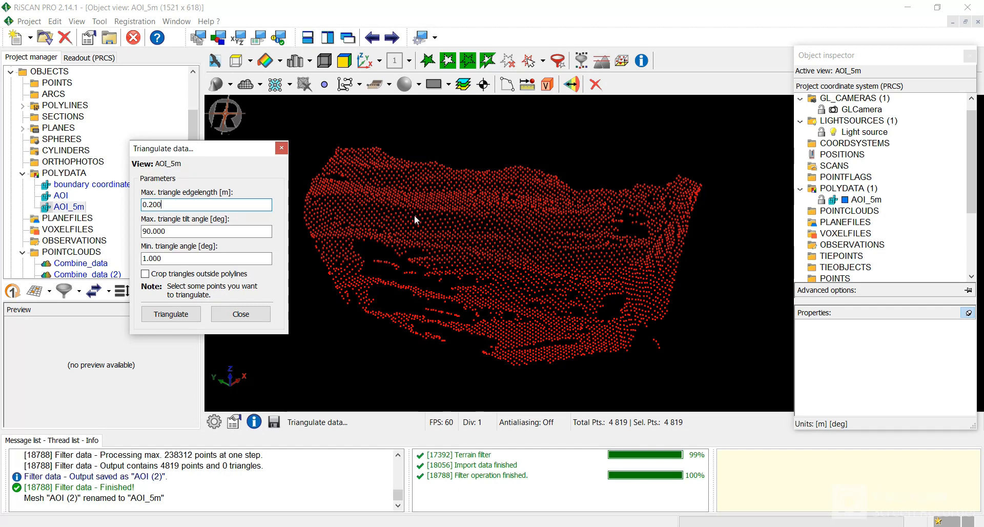
{"action": "left_click_drag", "start_coordinate": [174, 204], "coordinate": [133, 204]}
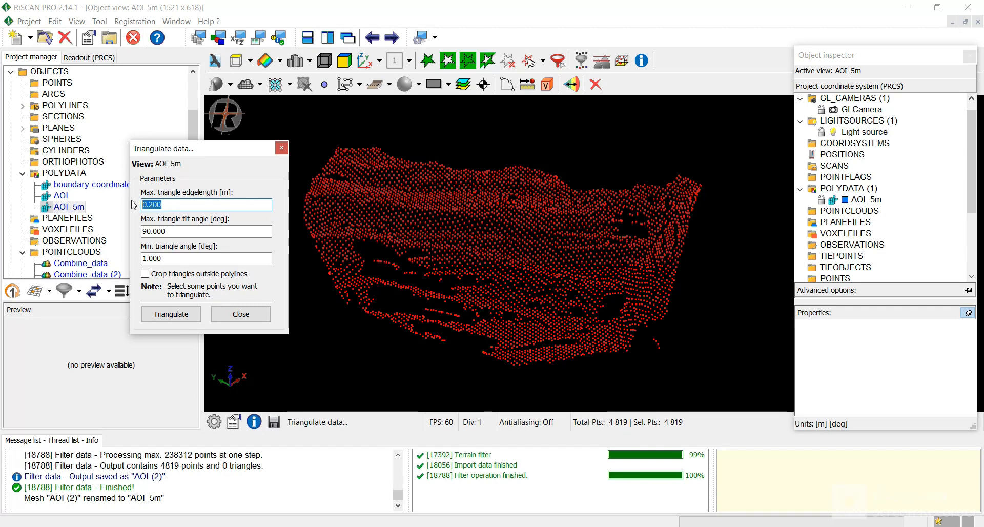
{"action": "type", "text": "10"}
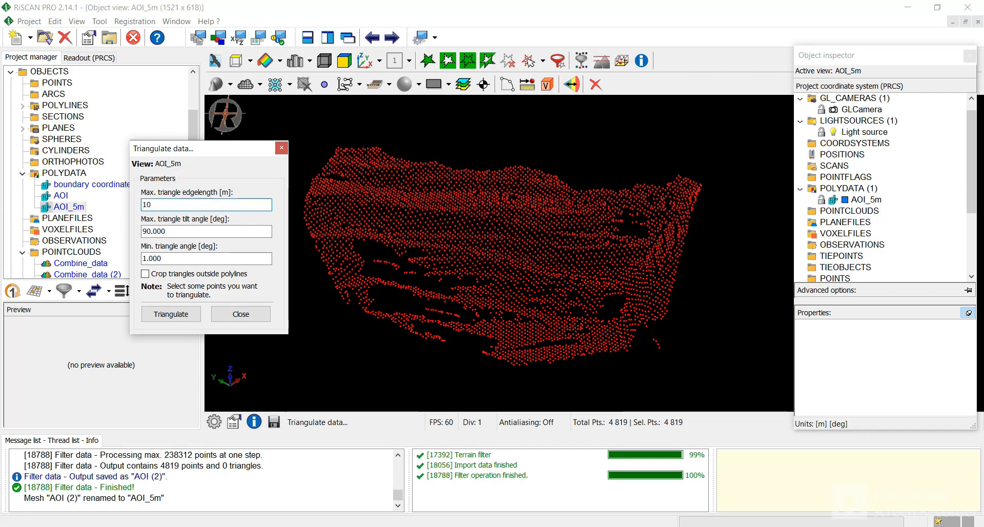
{"action": "left_click", "coordinate": [188, 234]}
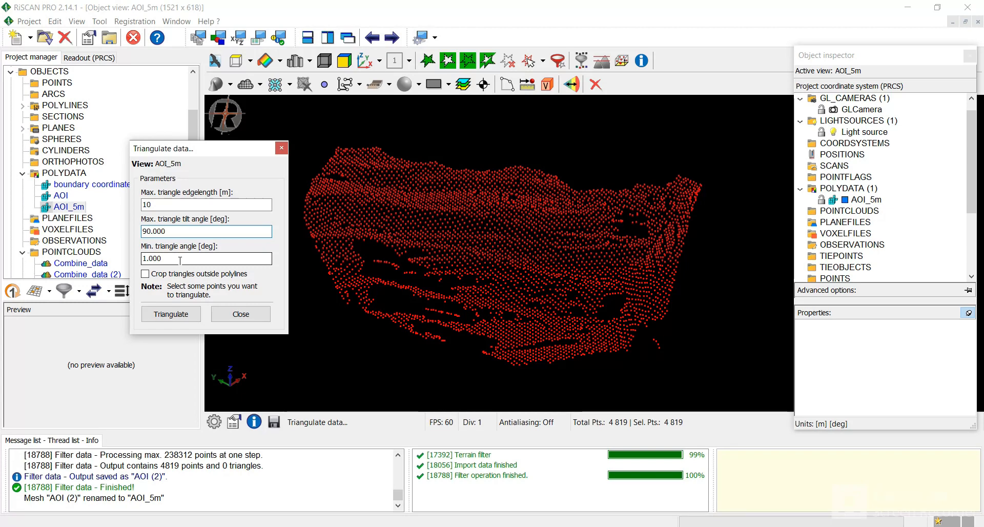
{"action": "left_click", "coordinate": [182, 322]}
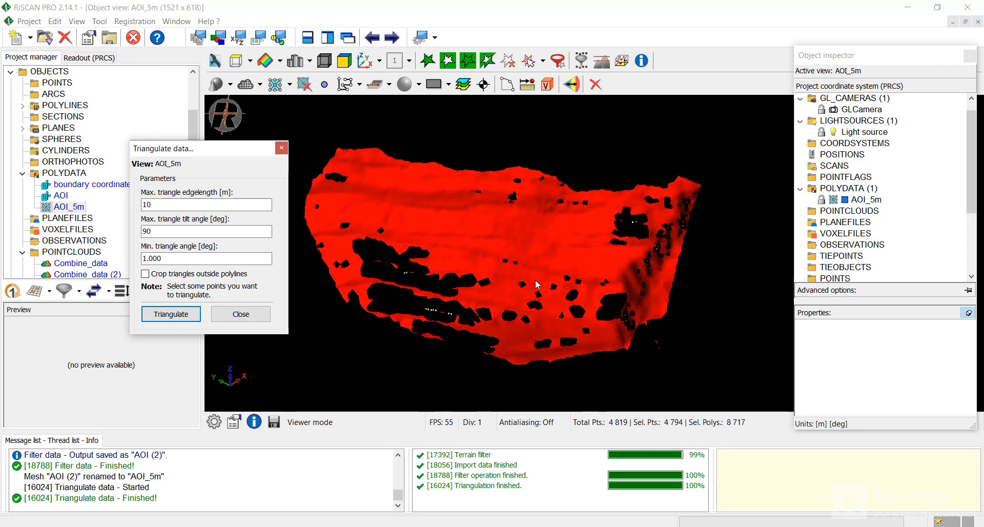
{"action": "left_click_drag", "start_coordinate": [537, 284], "coordinate": [528, 194]}
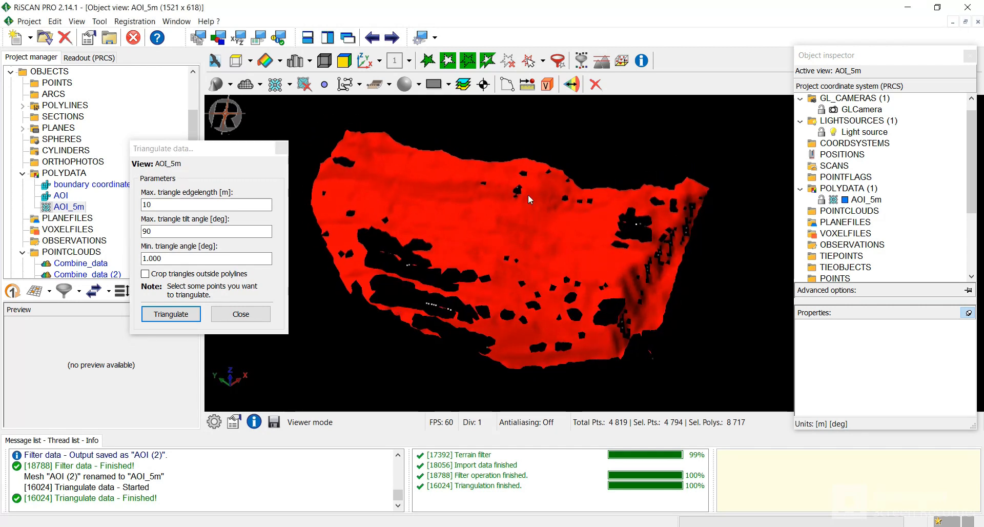
{"action": "left_click", "coordinate": [509, 62]}
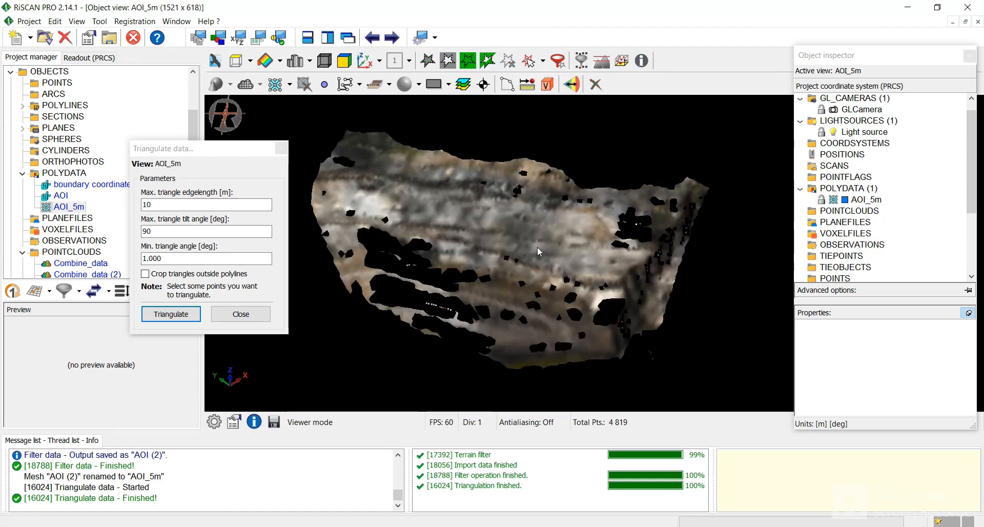
- Examine the triangulated AOI_5m mesh from several angles for holes left by the 10 m edge length limit
{"action": "left_click_drag", "start_coordinate": [537, 247], "coordinate": [468, 285]}
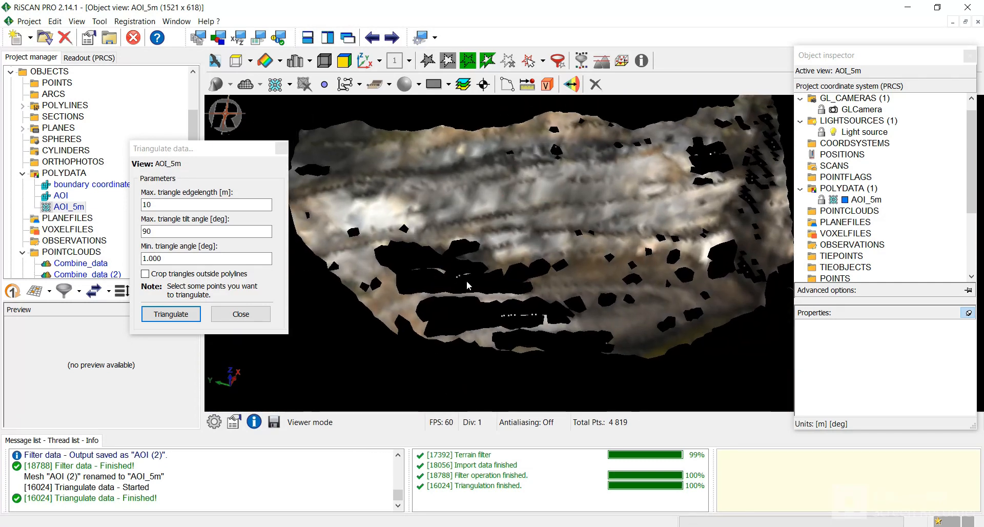
{"action": "scroll", "coordinate": [547, 258], "scroll_direction": "down", "scroll_amount": 3}
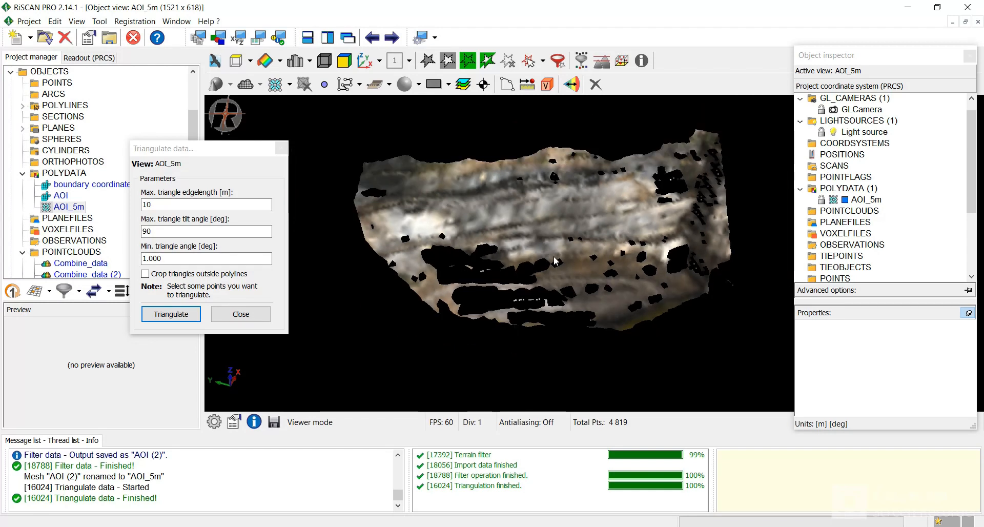
{"action": "mouse_move", "coordinate": [568, 237]}
{"action": "middle_mouse_down"}
{"action": "mouse_move", "coordinate": [535, 228]}
{"action": "mouse_move", "coordinate": [563, 232]}
{"action": "middle_mouse_up"}
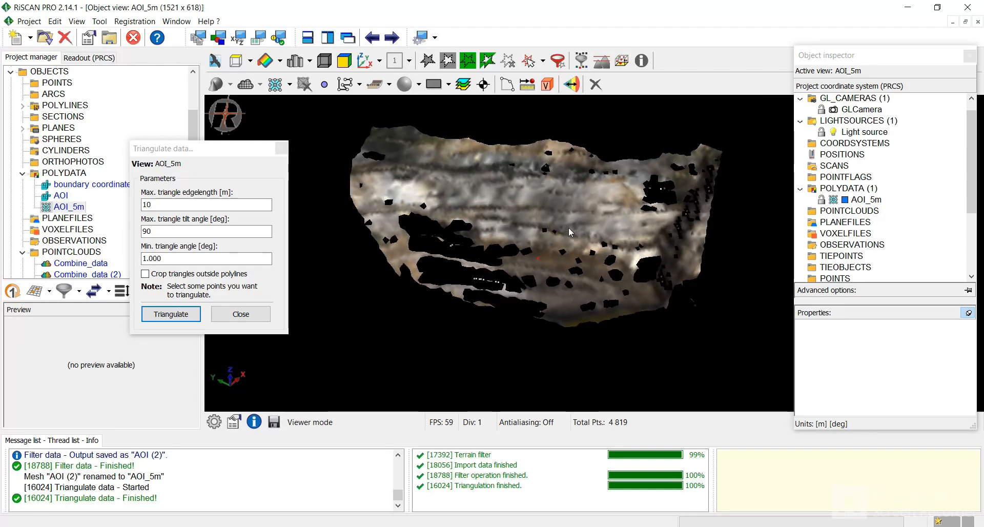
{"action": "middle_click_drag", "start_coordinate": [567, 229], "coordinate": [540, 235]}
{"action": "left_click", "coordinate": [183, 205]}
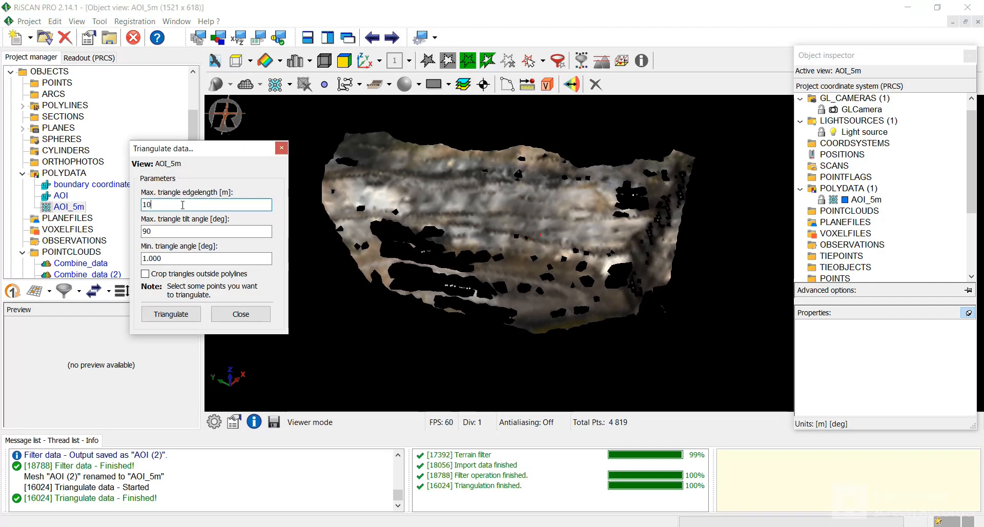
{"action": "double_click", "coordinate": [182, 205]}
{"action": "left_click", "coordinate": [419, 224]}
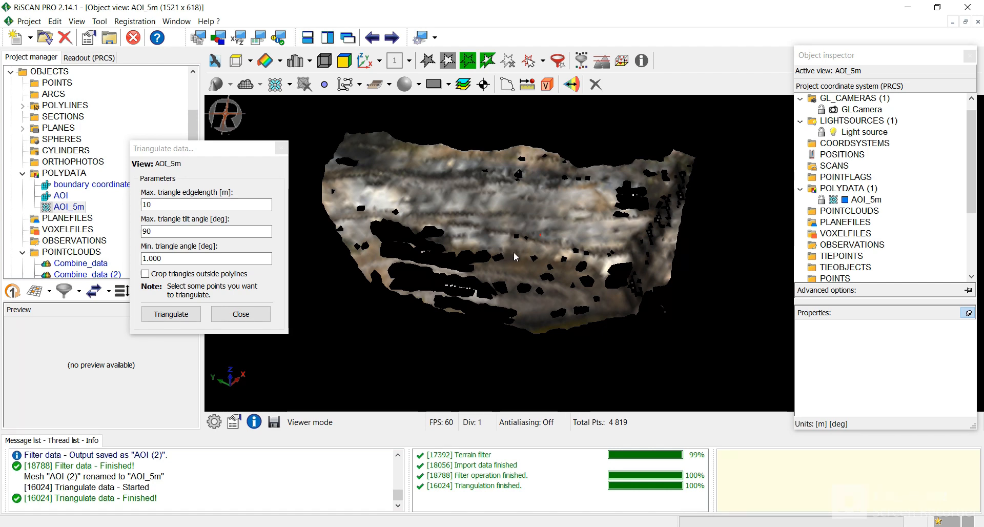
{"action": "left_click_drag", "start_coordinate": [513, 241], "coordinate": [533, 255]}
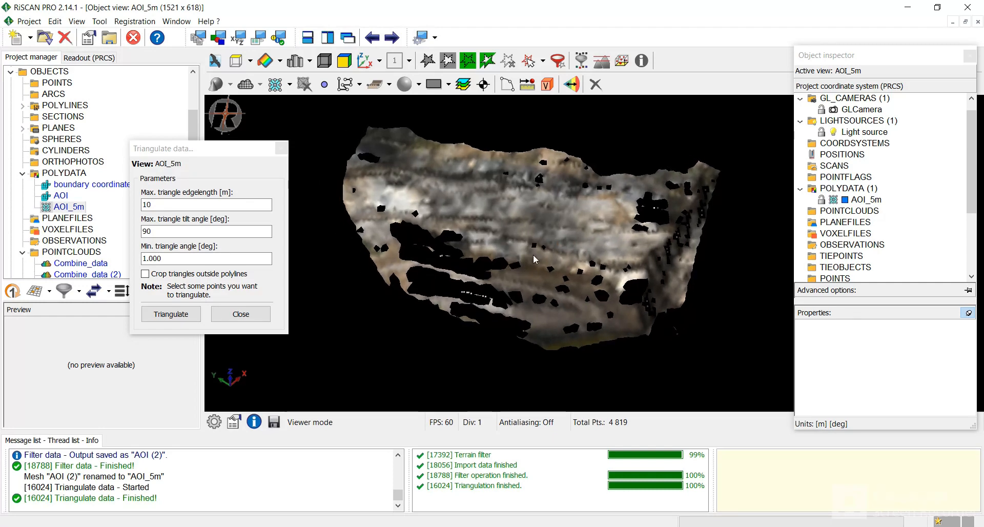
{"action": "left_click_drag", "start_coordinate": [539, 219], "coordinate": [471, 245]}
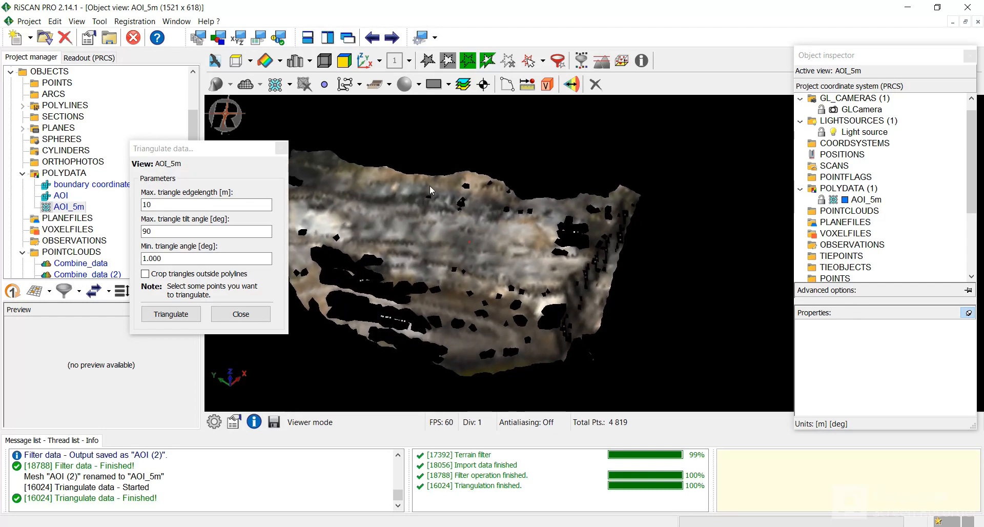
- Start a polyline selection and outline the two adjacent holes near the mesh's upper right corner to mark their surrounding points
{"action": "left_click", "coordinate": [526, 61]}
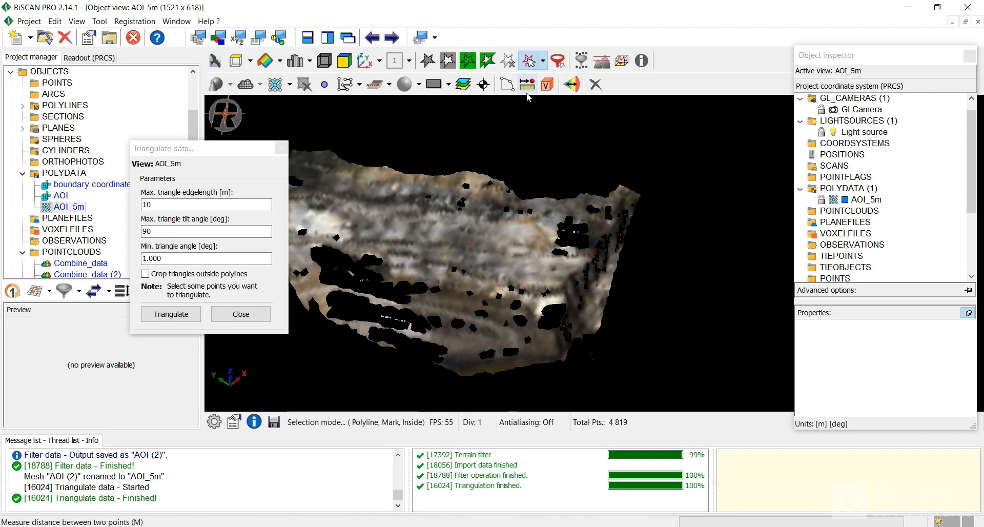
{"action": "left_click", "coordinate": [583, 200]}
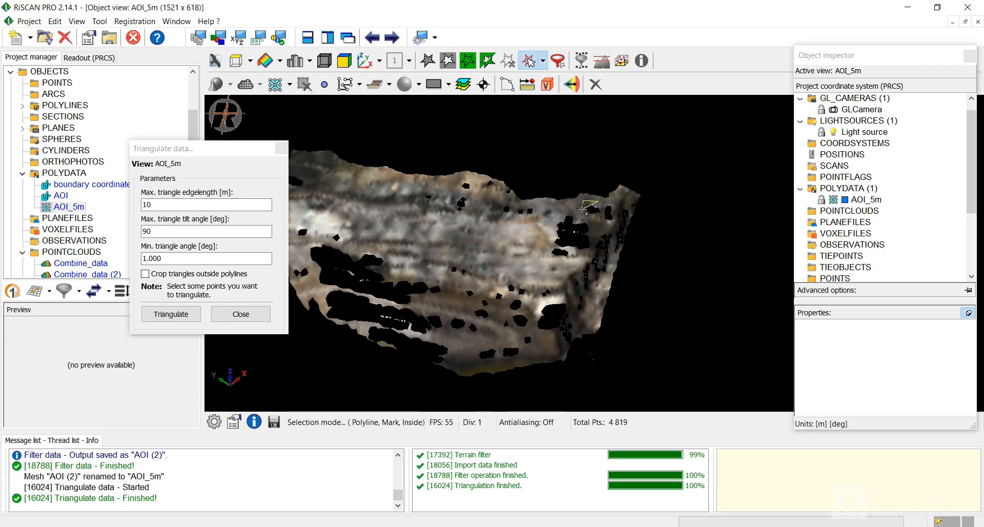
{"action": "left_click", "coordinate": [581, 209]}
{"action": "left_click", "coordinate": [595, 220]}
{"action": "left_click", "coordinate": [603, 205]}
{"action": "double_click", "coordinate": [601, 199]}
{"action": "left_click", "coordinate": [614, 204]}
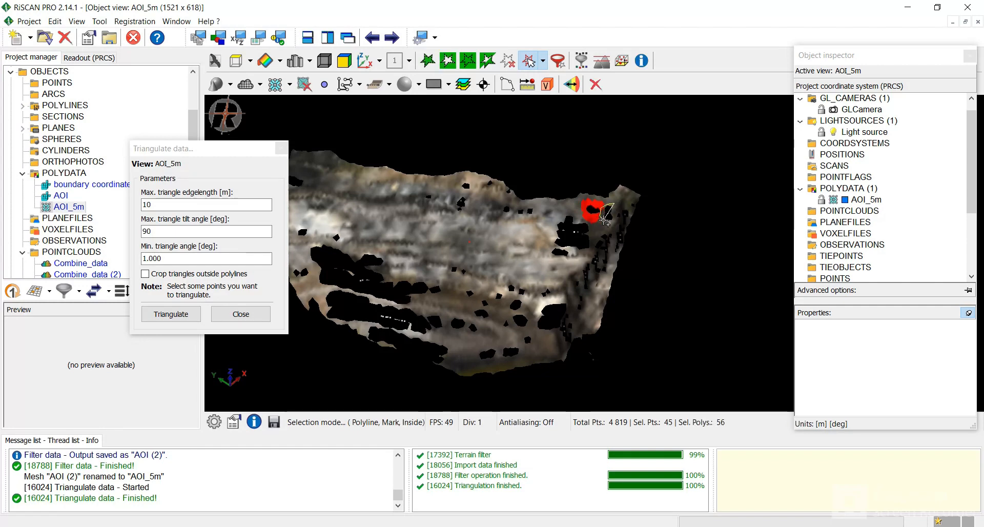
{"action": "left_click", "coordinate": [611, 226]}
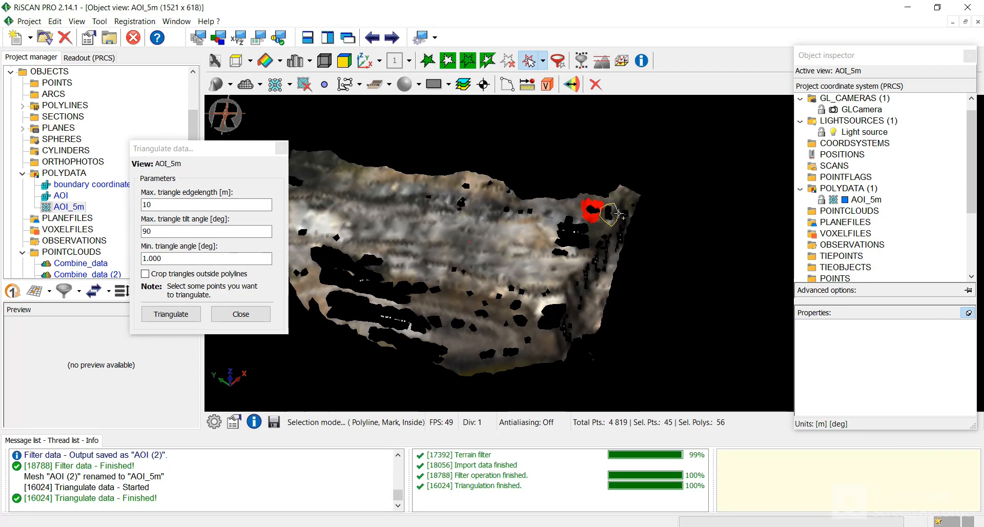
{"action": "double_click", "coordinate": [618, 214]}
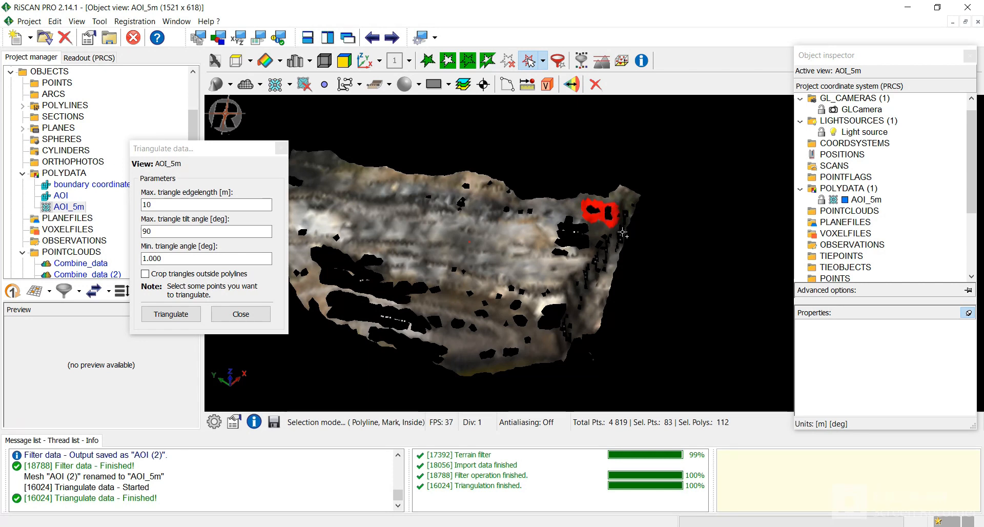
- Add the area around the small hole near the middle of the mesh's upper edge to the selection
{"action": "left_click", "coordinate": [471, 181]}
{"action": "left_click", "coordinate": [461, 182]}
{"action": "left_click", "coordinate": [458, 189]}
{"action": "double_click", "coordinate": [482, 191]}
- Outline the two holes stacked one above the other in the mesh's lower right area to add them to the selection
{"action": "left_click", "coordinate": [528, 298]}
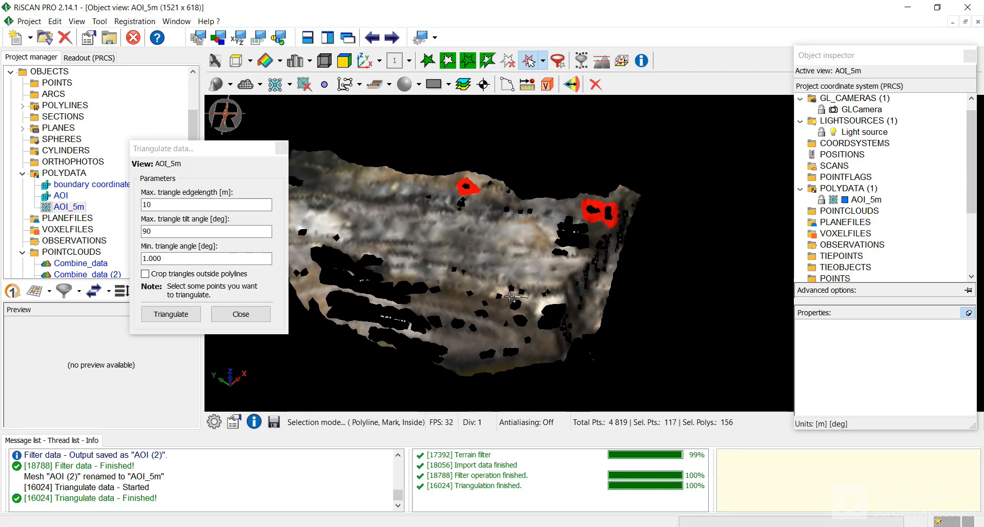
{"action": "left_click", "coordinate": [506, 300]}
{"action": "left_click", "coordinate": [507, 309]}
{"action": "left_click", "coordinate": [512, 314]}
{"action": "left_click", "coordinate": [527, 303]}
{"action": "double_click", "coordinate": [532, 296]}
{"action": "left_click", "coordinate": [530, 313]}
{"action": "left_click", "coordinate": [518, 310]}
{"action": "left_click", "coordinate": [510, 313]}
{"action": "left_click", "coordinate": [512, 322]}
{"action": "left_click", "coordinate": [518, 330]}
{"action": "left_click", "coordinate": [529, 326]}
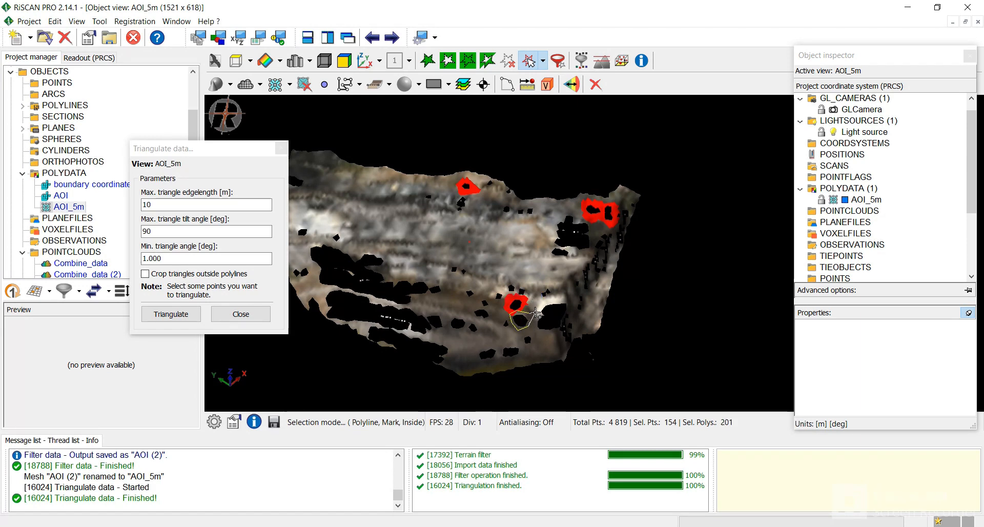
- Add the areas around the two side-by-side holes just above the mesh's lower edge to the selection
{"action": "left_click", "coordinate": [519, 343]}
{"action": "left_click", "coordinate": [506, 341]}
{"action": "left_click", "coordinate": [499, 348]}
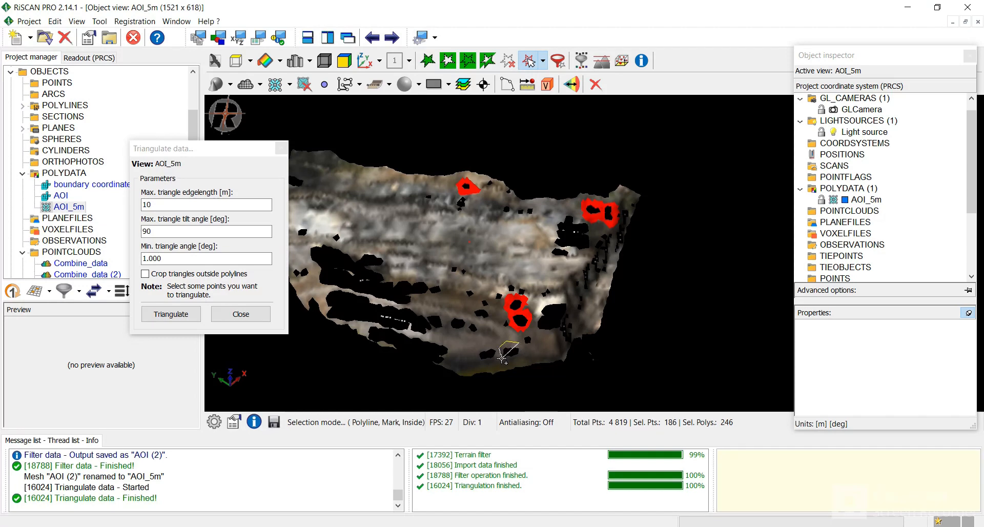
{"action": "left_click", "coordinate": [502, 359]}
{"action": "left_click", "coordinate": [513, 363]}
{"action": "double_click", "coordinate": [526, 350]}
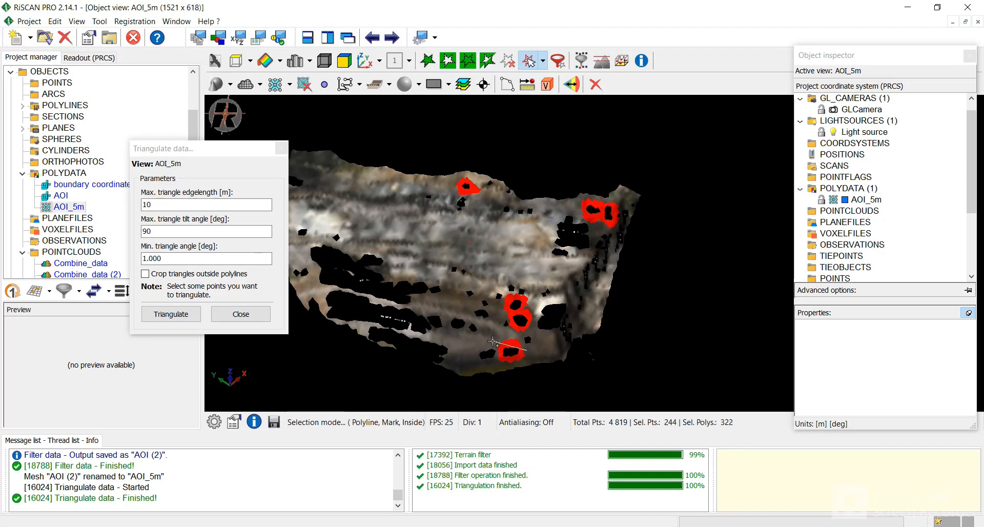
{"action": "left_click", "coordinate": [493, 341]}
{"action": "left_click", "coordinate": [478, 346]}
{"action": "left_click", "coordinate": [478, 356]}
{"action": "left_click", "coordinate": [493, 364]}
{"action": "double_click", "coordinate": [497, 350]}
- Add the cluster of three holes left of the stacked pair to the selection with two polyline outlines
{"action": "left_click", "coordinate": [490, 308]}
{"action": "left_click", "coordinate": [472, 305]}
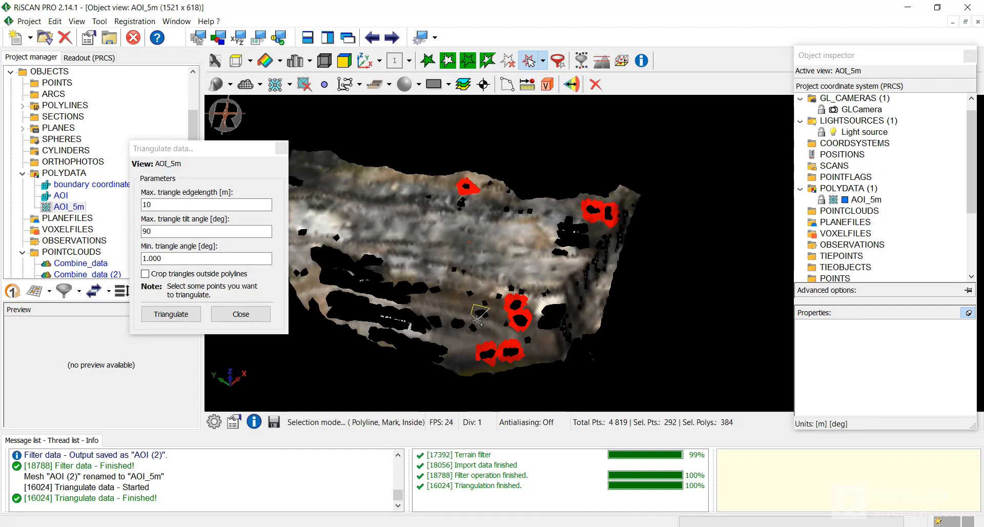
{"action": "left_click", "coordinate": [477, 320]}
{"action": "double_click", "coordinate": [495, 321]}
{"action": "left_click", "coordinate": [447, 318]}
{"action": "left_click", "coordinate": [447, 329]}
{"action": "left_click", "coordinate": [463, 339]}
{"action": "left_click", "coordinate": [481, 340]}
{"action": "double_click", "coordinate": [483, 323]}
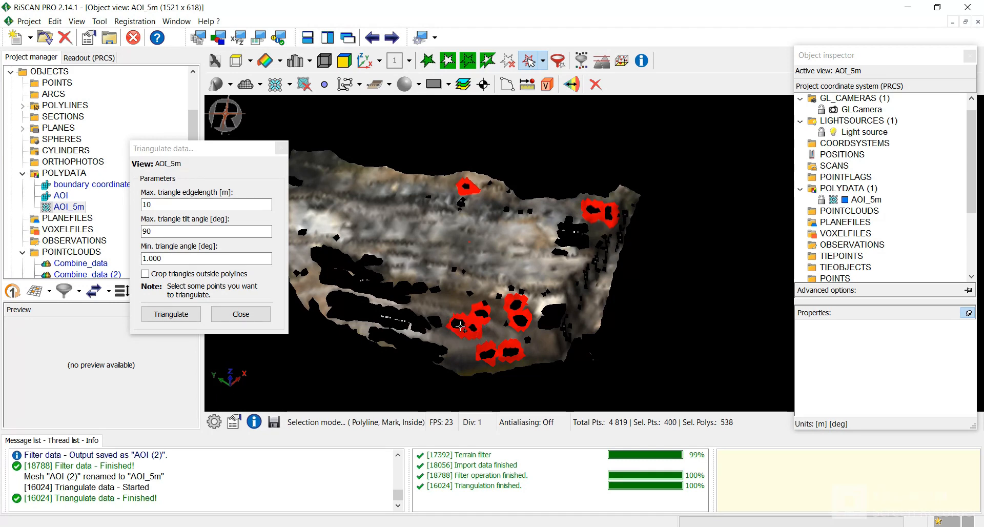
- Outline the single hole left of the three-hole cluster to add its surrounding points to the selection
{"action": "left_click", "coordinate": [443, 311]}
{"action": "left_click", "coordinate": [428, 312]}
{"action": "left_click", "coordinate": [430, 324]}
{"action": "left_click", "coordinate": [437, 334]}
{"action": "double_click", "coordinate": [448, 330]}
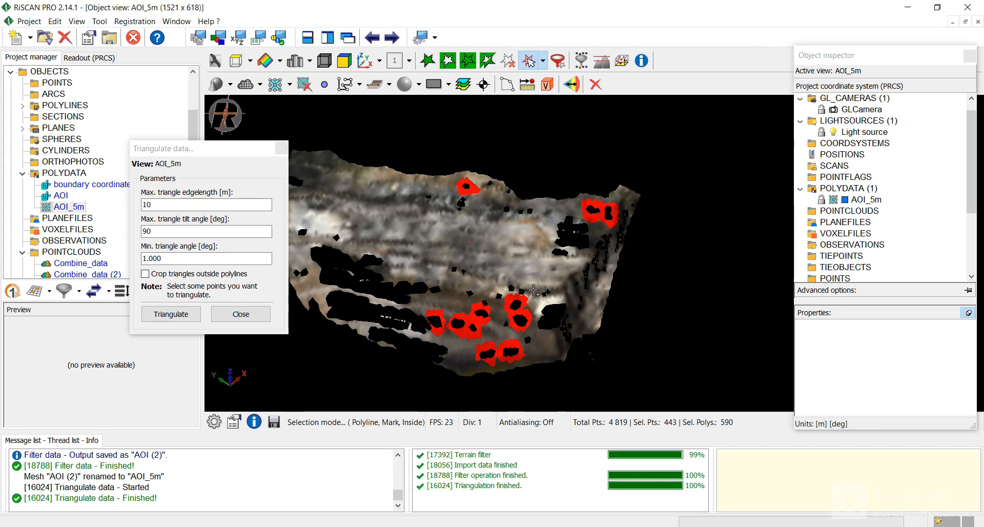
- Add the row of small holes directly above the already marked lower holes to the selection with one elongated polyline outline
{"action": "left_click", "coordinate": [551, 285]}
{"action": "left_click", "coordinate": [467, 281]}
{"action": "left_click", "coordinate": [463, 292]}
{"action": "left_click", "coordinate": [485, 305]}
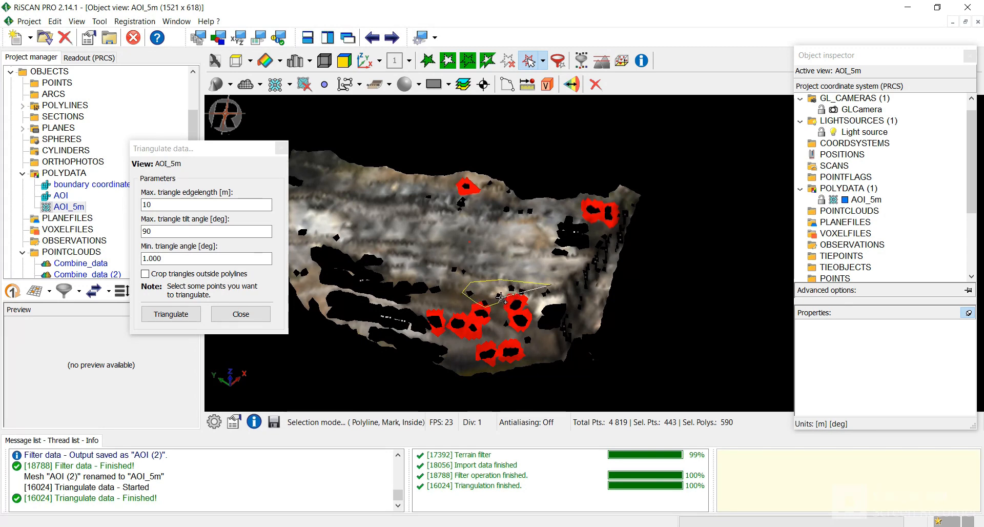
{"action": "left_click", "coordinate": [500, 295]}
{"action": "left_click", "coordinate": [505, 294]}
{"action": "left_click", "coordinate": [528, 294]}
{"action": "left_click", "coordinate": [540, 300]}
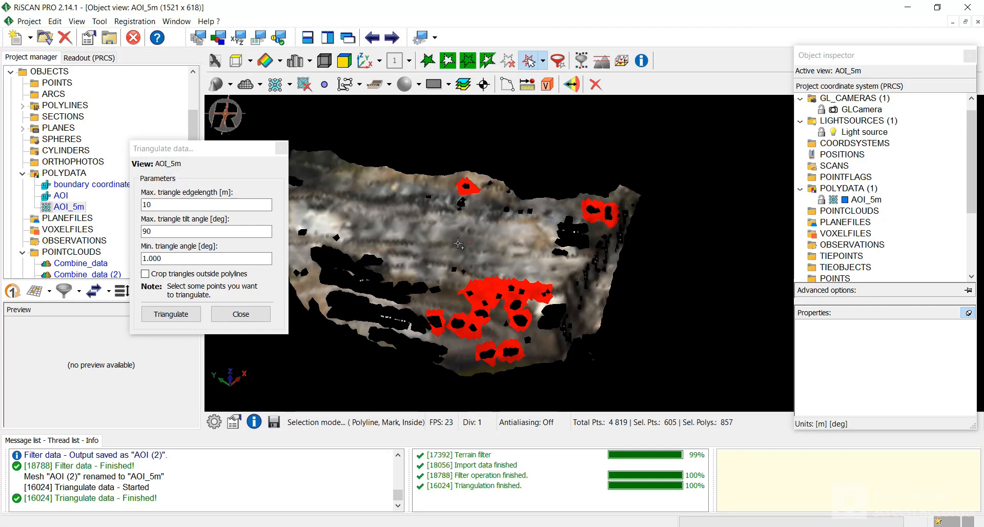
- Triangulate the marked hole areas with a maximum triangle edge length of 20 m, and clear the selection
{"action": "left_click", "coordinate": [205, 203]}
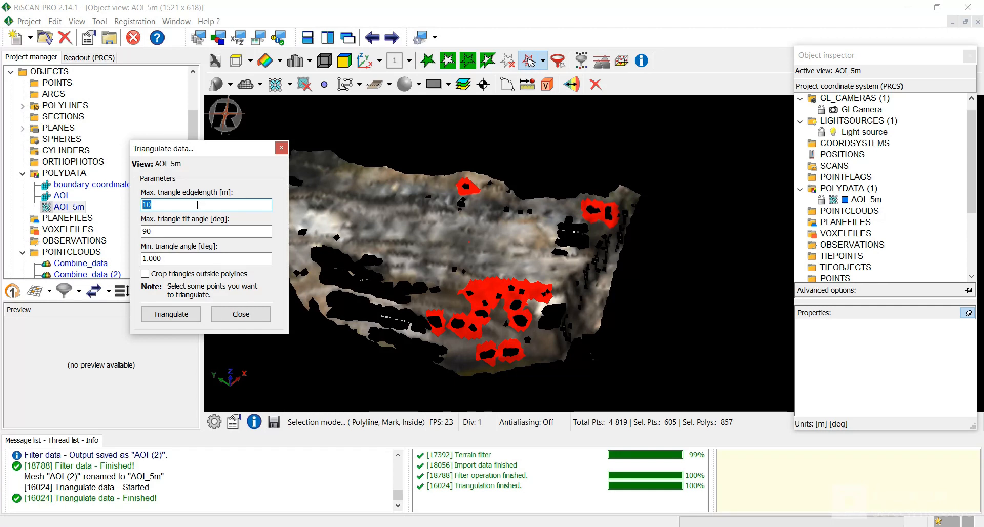
{"action": "type", "text": "2"}
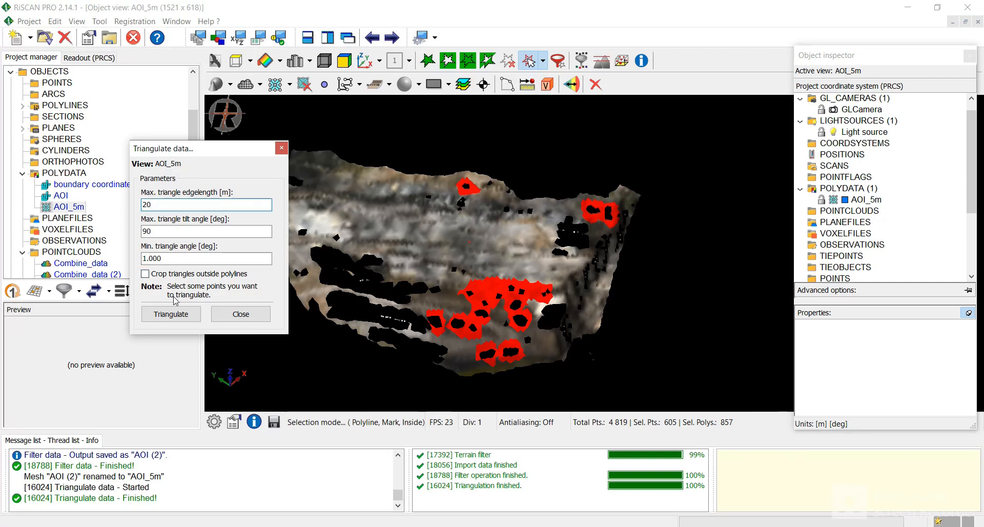
{"action": "left_click", "coordinate": [153, 316]}
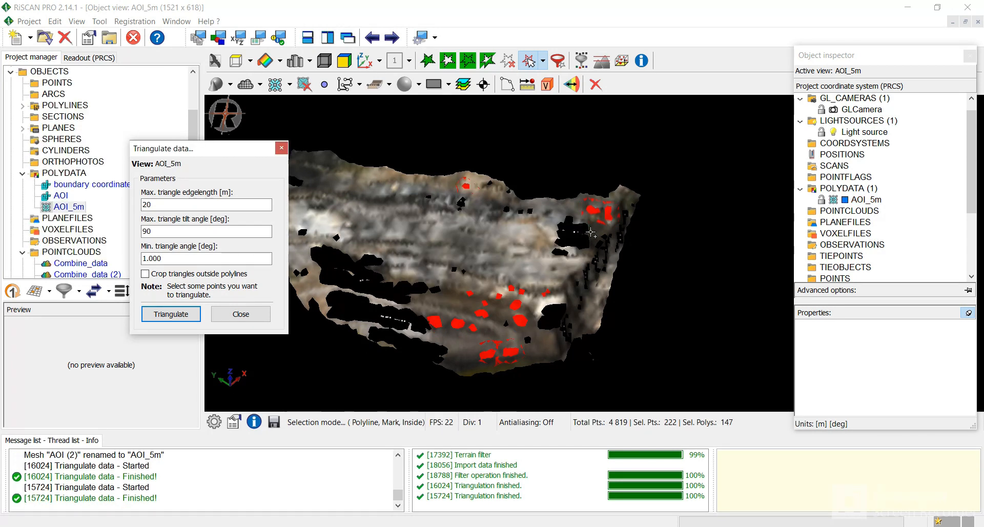
{"action": "left_click", "coordinate": [529, 62]}
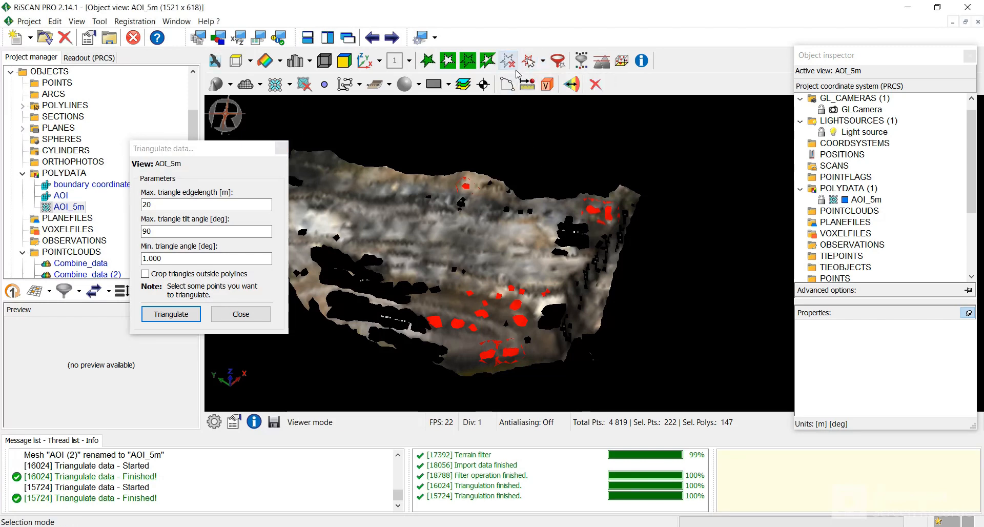
{"action": "left_click", "coordinate": [507, 61]}
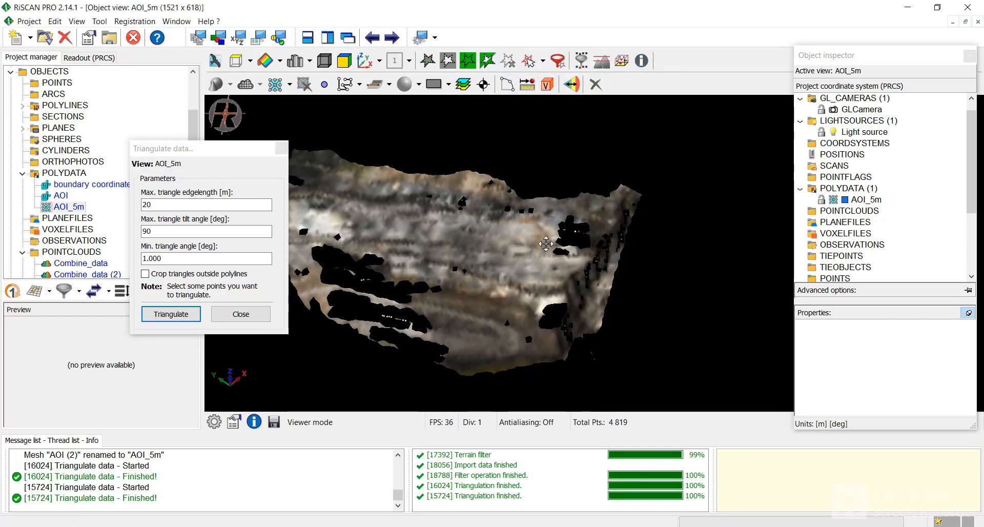
- Outline the elongated hole in the mesh's upper-left corner with a polyline to select its surrounding points
{"action": "middle_click_drag", "start_coordinate": [545, 244], "coordinate": [643, 236]}
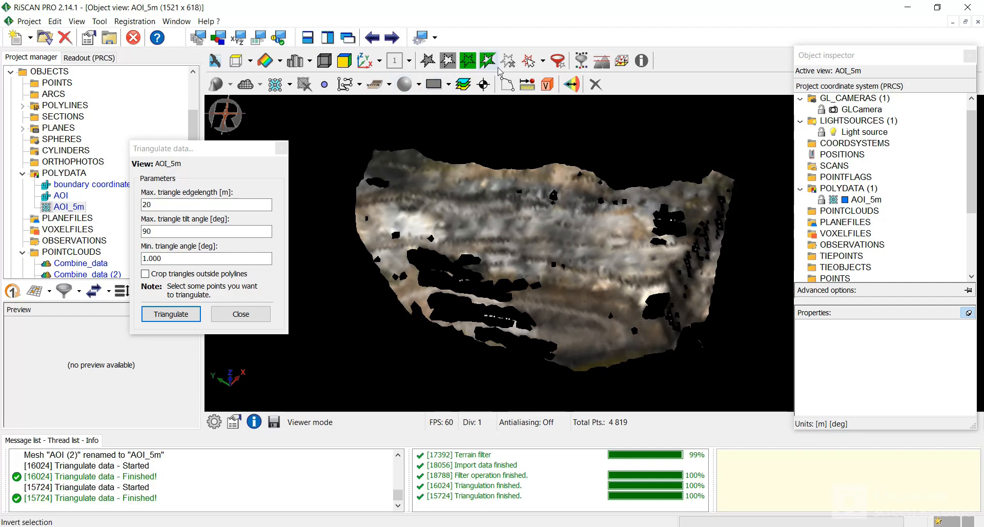
{"action": "left_click", "coordinate": [529, 61]}
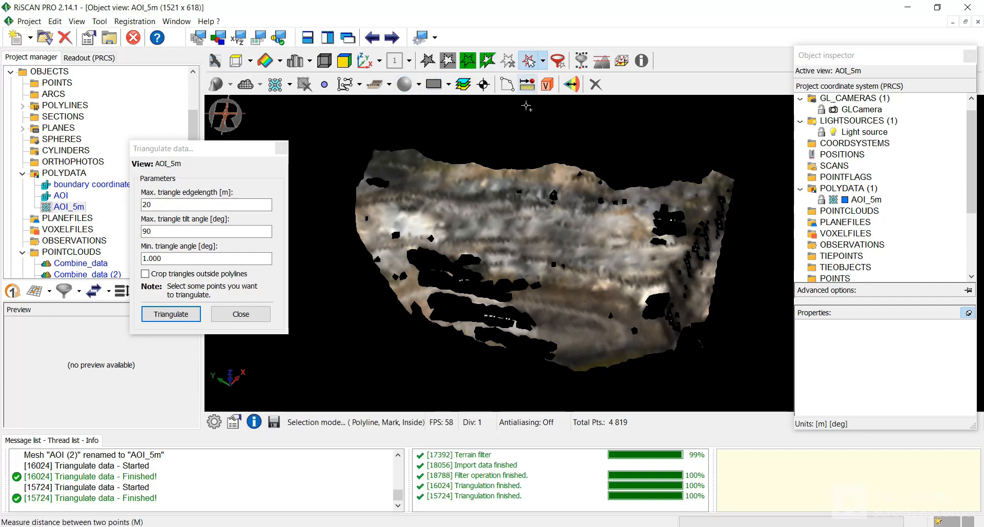
{"action": "left_click", "coordinate": [389, 172]}
{"action": "left_click", "coordinate": [370, 169]}
{"action": "left_click", "coordinate": [353, 175]}
{"action": "left_click", "coordinate": [364, 187]}
{"action": "left_click", "coordinate": [382, 193]}
{"action": "left_click", "coordinate": [394, 192]}
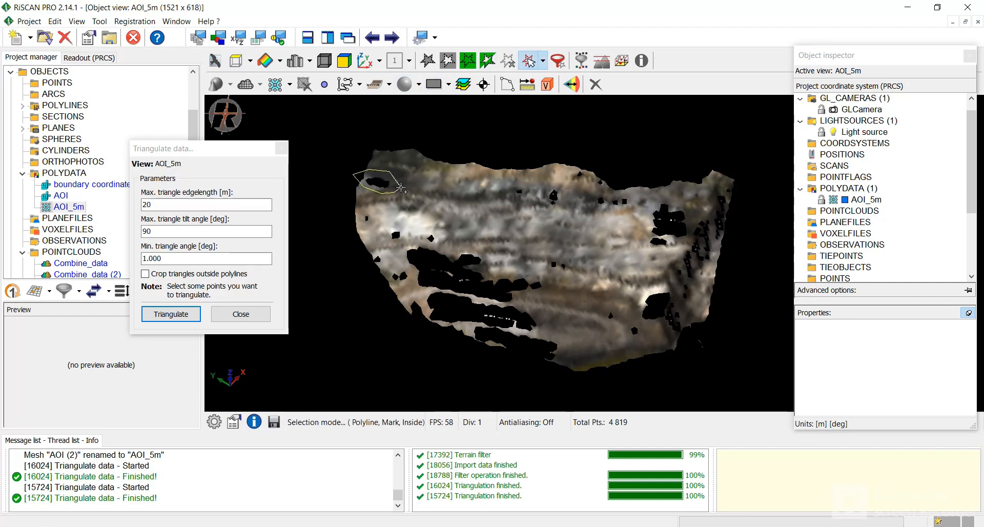
{"action": "double_click", "coordinate": [401, 188]}
- Add the two small holes above the large lower-left gaps to the selection with separate polyline outlines
{"action": "left_click", "coordinate": [404, 228]}
{"action": "left_click", "coordinate": [390, 229]}
{"action": "left_click", "coordinate": [387, 238]}
{"action": "left_click", "coordinate": [391, 245]}
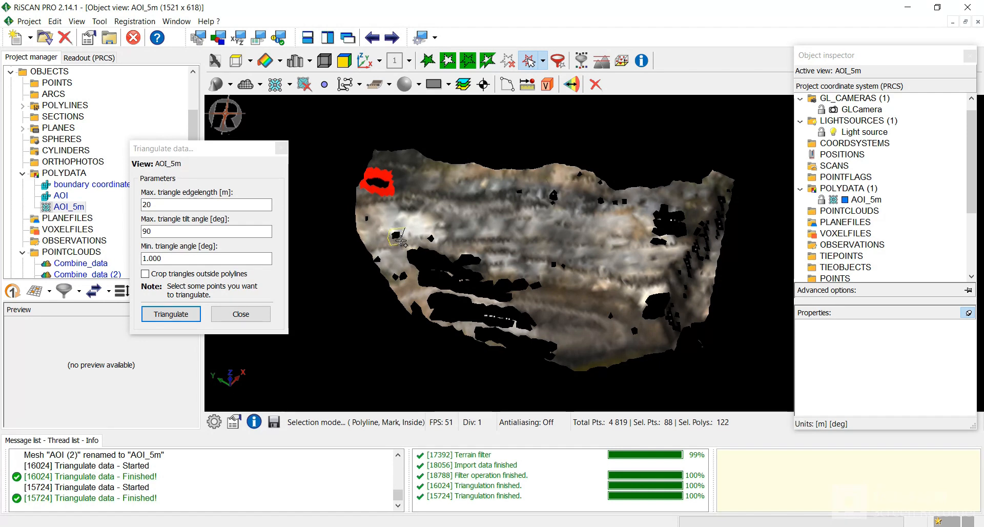
{"action": "double_click", "coordinate": [402, 241]}
{"action": "left_click", "coordinate": [438, 230]}
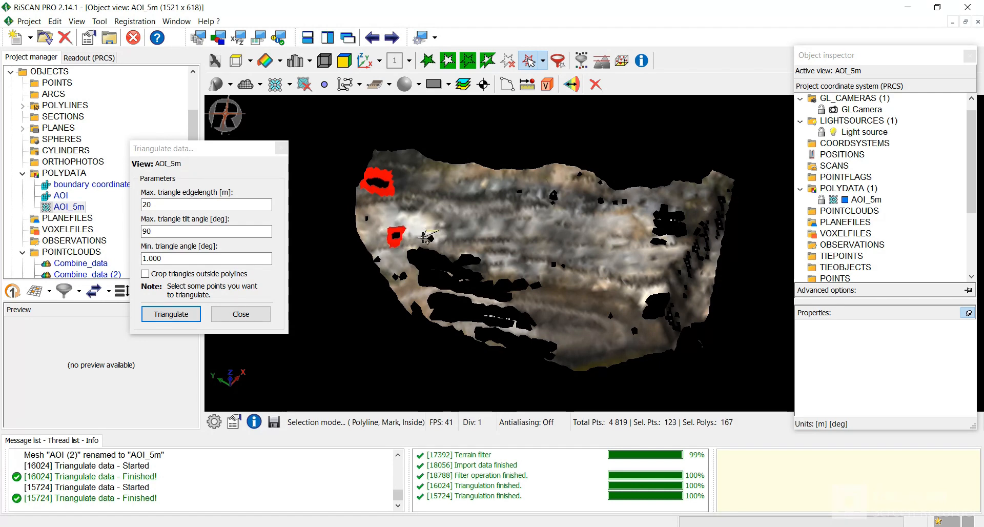
{"action": "left_click", "coordinate": [424, 239]}
{"action": "left_click", "coordinate": [436, 247]}
{"action": "double_click", "coordinate": [442, 241]}
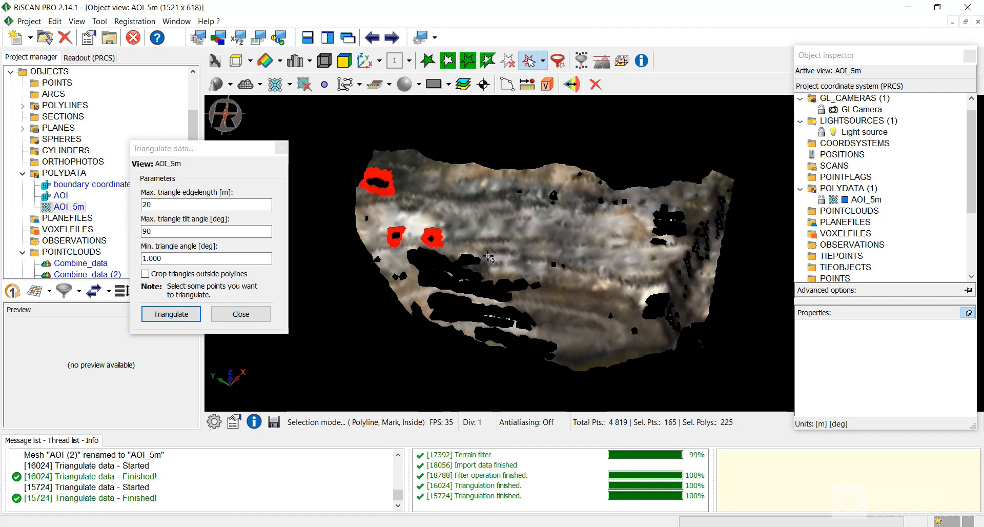
- Add the upper-middle hole and the row of three small holes to its right to the selection with two polylines
{"action": "left_click", "coordinate": [561, 186]}
{"action": "left_click", "coordinate": [542, 185]}
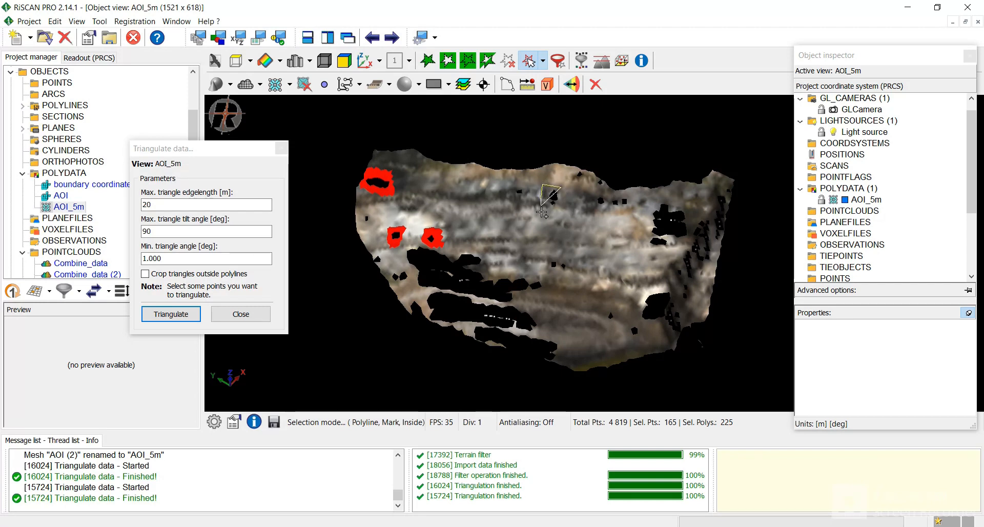
{"action": "left_click", "coordinate": [541, 216]}
{"action": "double_click", "coordinate": [564, 211]}
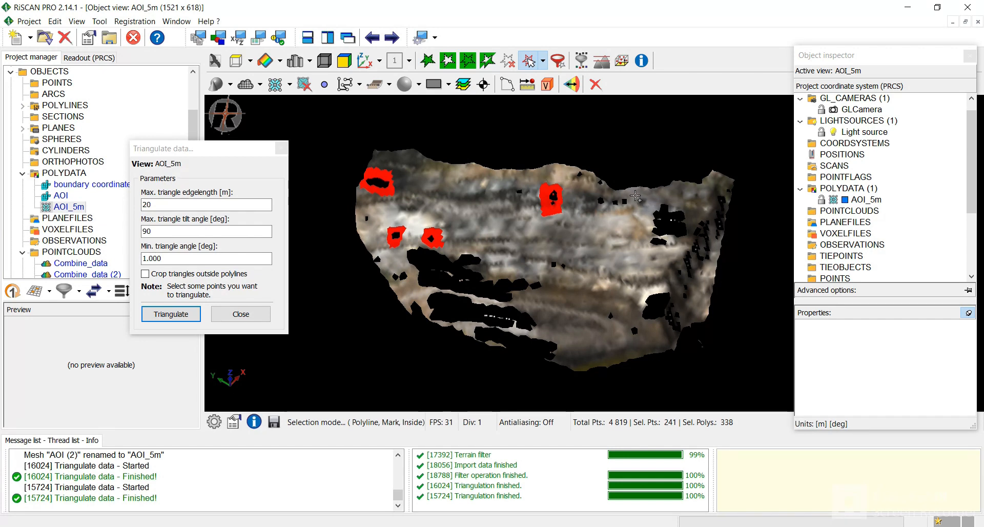
{"action": "left_click", "coordinate": [605, 193]}
{"action": "left_click", "coordinate": [593, 194]}
{"action": "left_click", "coordinate": [595, 207]}
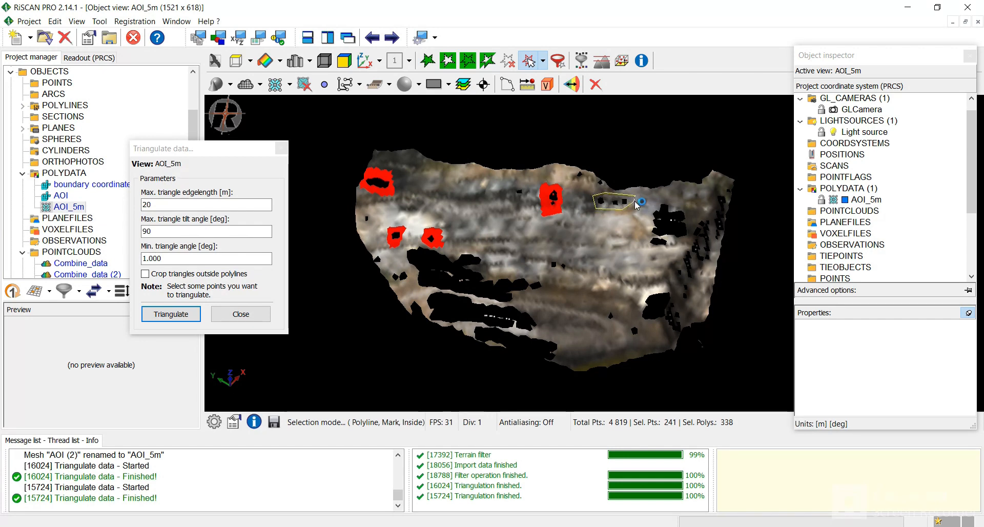
- Outline the large hole cluster near the mesh's upper-right side to add its surrounding points to the selection
{"action": "left_click", "coordinate": [680, 197]}
{"action": "left_click", "coordinate": [660, 198]}
{"action": "left_click", "coordinate": [646, 214]}
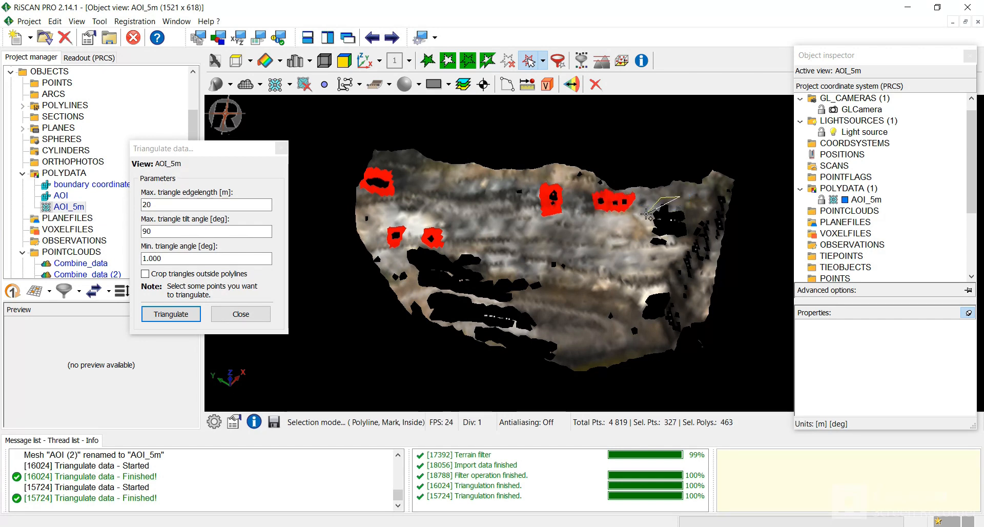
{"action": "left_click", "coordinate": [641, 227]}
{"action": "left_click", "coordinate": [641, 247]}
{"action": "left_click", "coordinate": [648, 258]}
{"action": "left_click", "coordinate": [679, 250]}
{"action": "left_click", "coordinate": [693, 230]}
{"action": "double_click", "coordinate": [697, 215]}
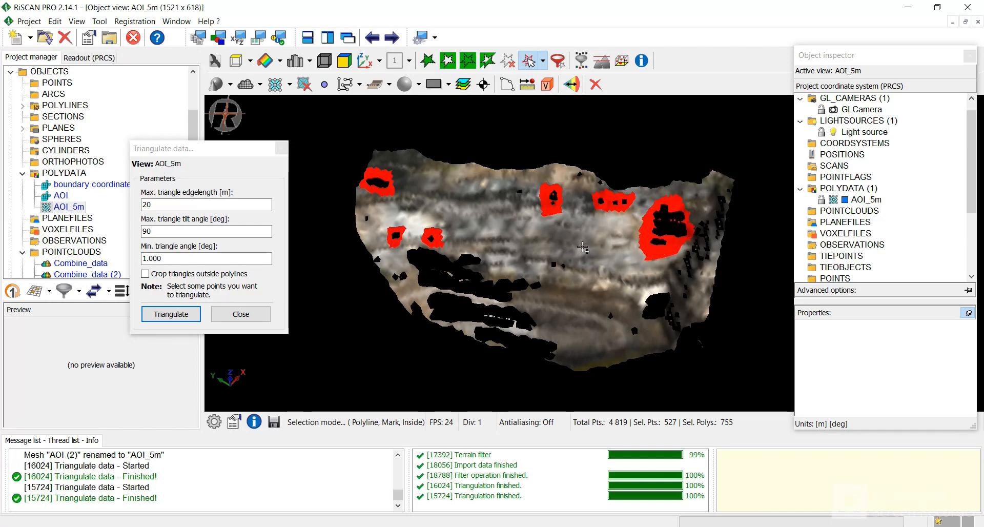
- Add the upper of the two long lower-left gaps and the small hole at the mesh's left edge with one polyline outline
{"action": "left_click", "coordinate": [539, 270]}
{"action": "left_click", "coordinate": [511, 263]}
{"action": "left_click", "coordinate": [483, 254]}
{"action": "left_click", "coordinate": [447, 250]}
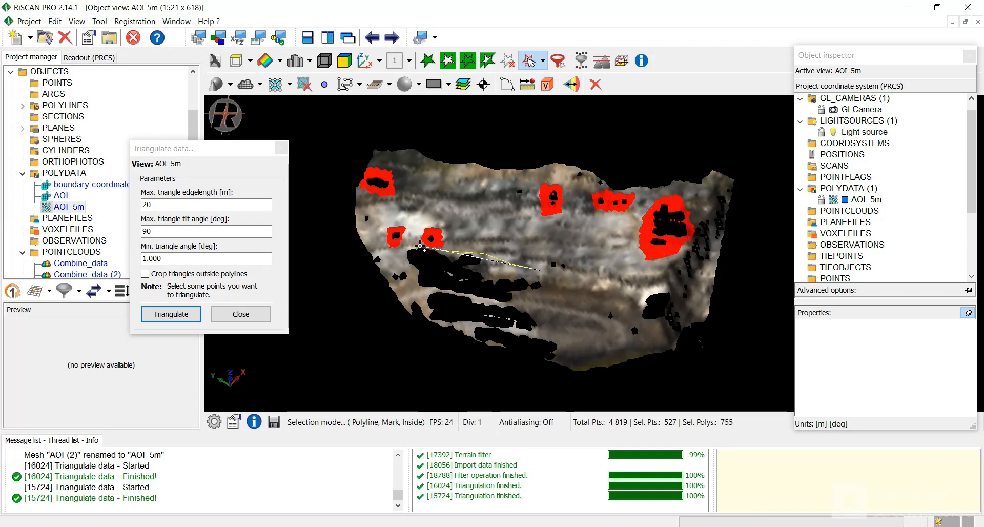
{"action": "left_click", "coordinate": [415, 242]}
{"action": "left_click", "coordinate": [399, 247]}
{"action": "left_click", "coordinate": [376, 247]}
{"action": "left_click", "coordinate": [368, 258]}
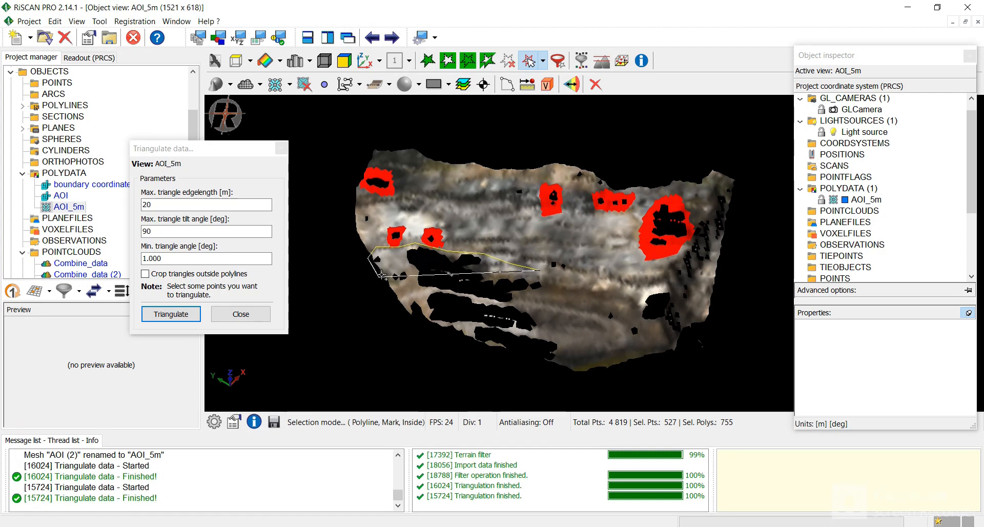
{"action": "left_click", "coordinate": [382, 270]}
{"action": "left_click", "coordinate": [385, 253]}
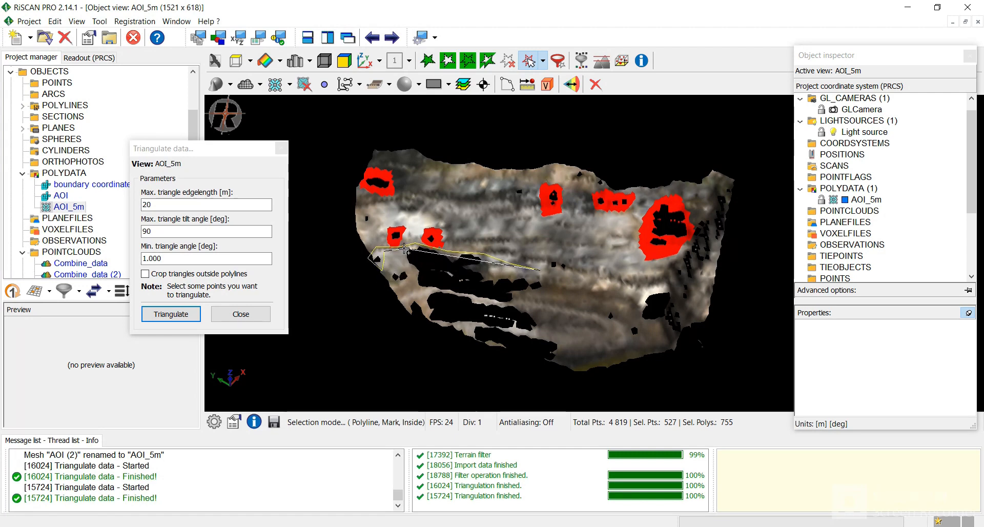
{"action": "left_click", "coordinate": [405, 248]}
{"action": "left_click", "coordinate": [414, 279]}
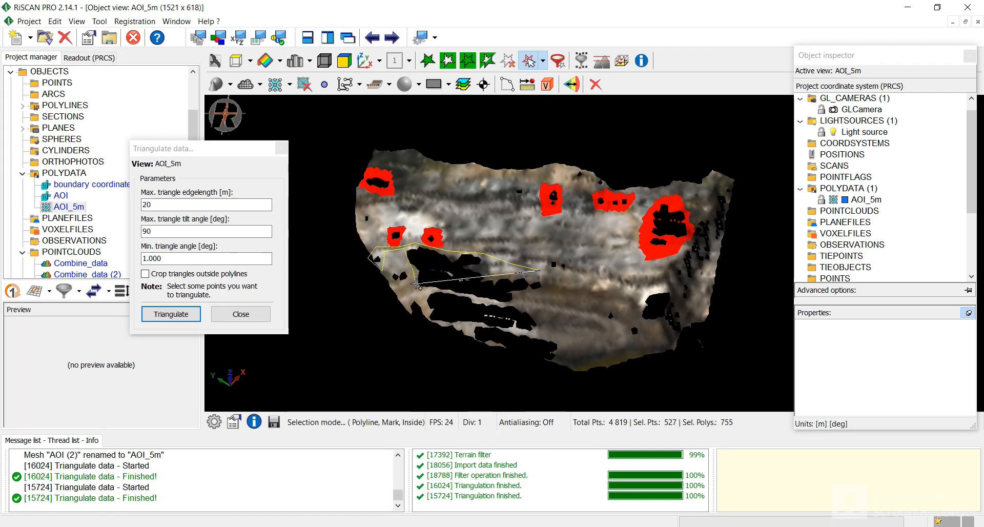
{"action": "left_click", "coordinate": [432, 290]}
{"action": "left_click", "coordinate": [514, 304]}
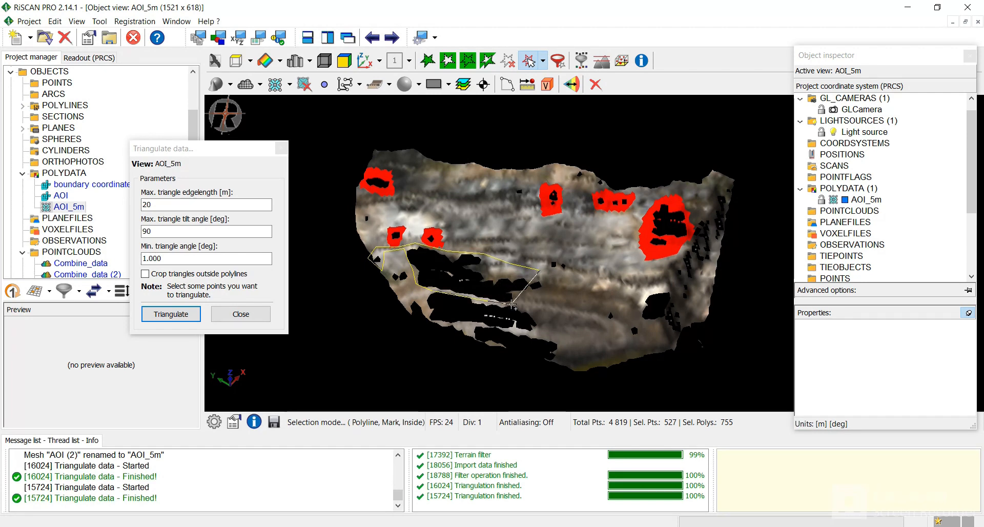
{"action": "left_click", "coordinate": [540, 296]}
{"action": "double_click", "coordinate": [541, 281]}
- Outline the small holes just left of the upper long gap to add them to the selection
{"action": "left_click", "coordinate": [409, 270]}
{"action": "left_click", "coordinate": [392, 268]}
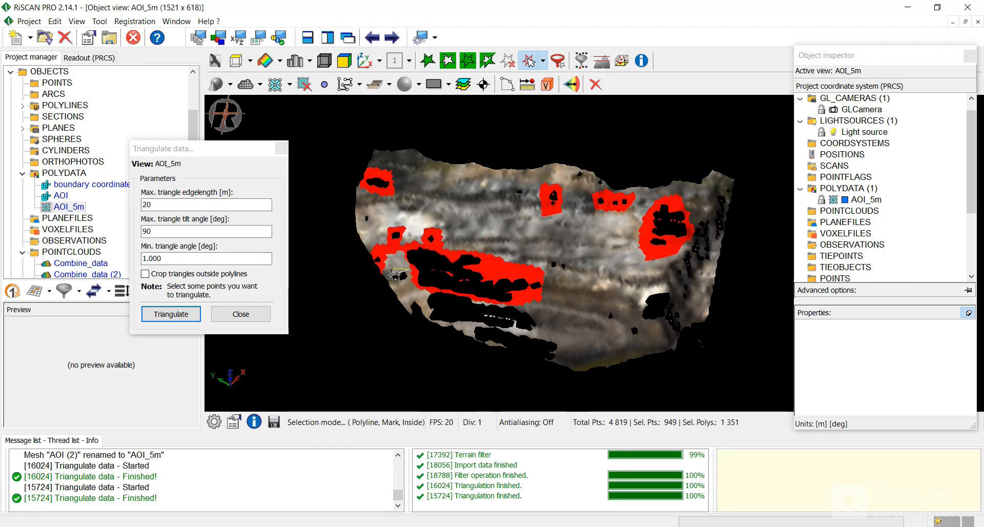
{"action": "left_click", "coordinate": [390, 279]}
{"action": "left_click", "coordinate": [399, 285]}
{"action": "double_click", "coordinate": [412, 281]}
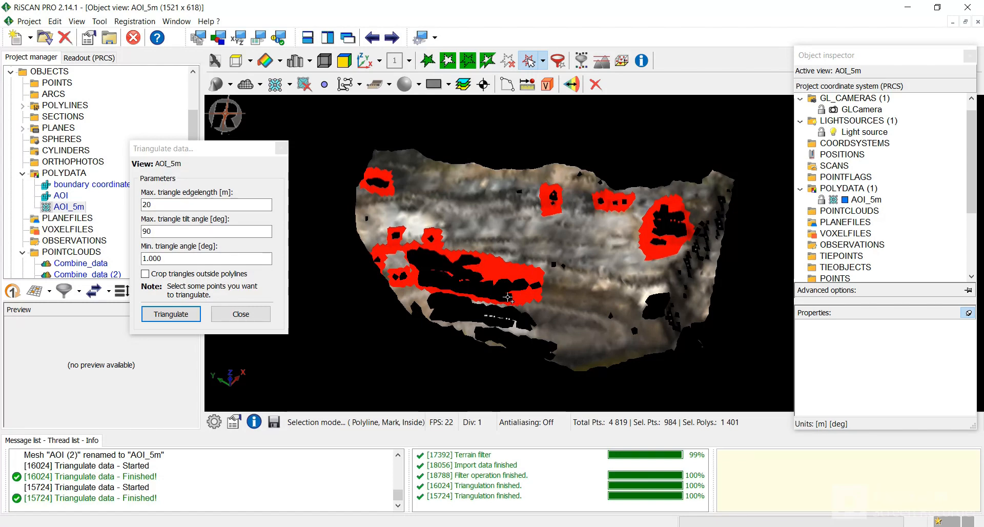
- Add the lower long gap along the mesh's lower-left boundary to the selection with a polyline outline
{"action": "left_click", "coordinate": [507, 298]}
{"action": "left_click", "coordinate": [528, 300]}
{"action": "left_click", "coordinate": [548, 313]}
{"action": "left_click", "coordinate": [538, 327]}
{"action": "left_click", "coordinate": [442, 336]}
{"action": "left_click", "coordinate": [398, 324]}
{"action": "left_click", "coordinate": [391, 308]}
{"action": "double_click", "coordinate": [420, 283]}
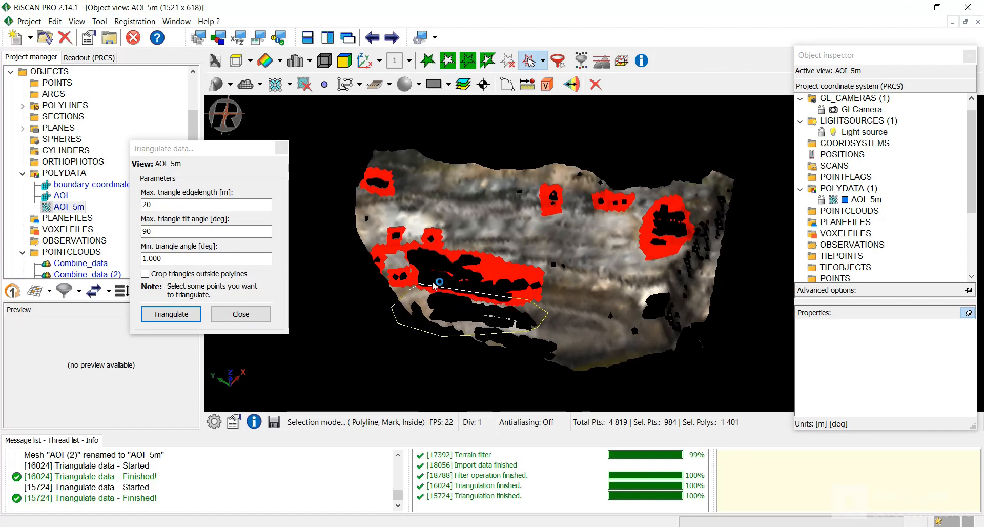
- Outline the large hole in the mesh's lower-right area, including the small holes beside it, to add it to the selection
{"action": "left_click", "coordinate": [666, 285]}
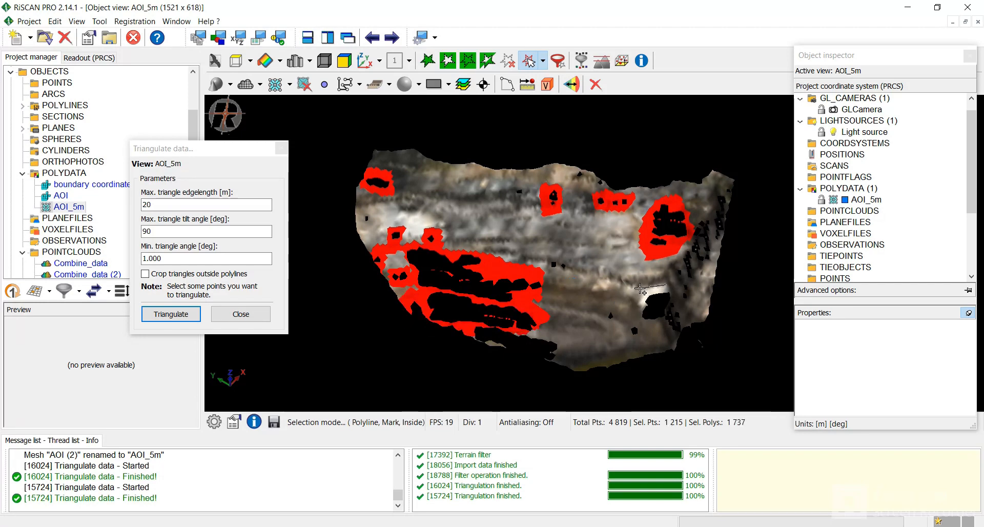
{"action": "left_click", "coordinate": [638, 288]}
{"action": "left_click", "coordinate": [629, 307]}
{"action": "left_click", "coordinate": [636, 319]}
{"action": "left_click", "coordinate": [665, 330]}
{"action": "left_click", "coordinate": [673, 335]}
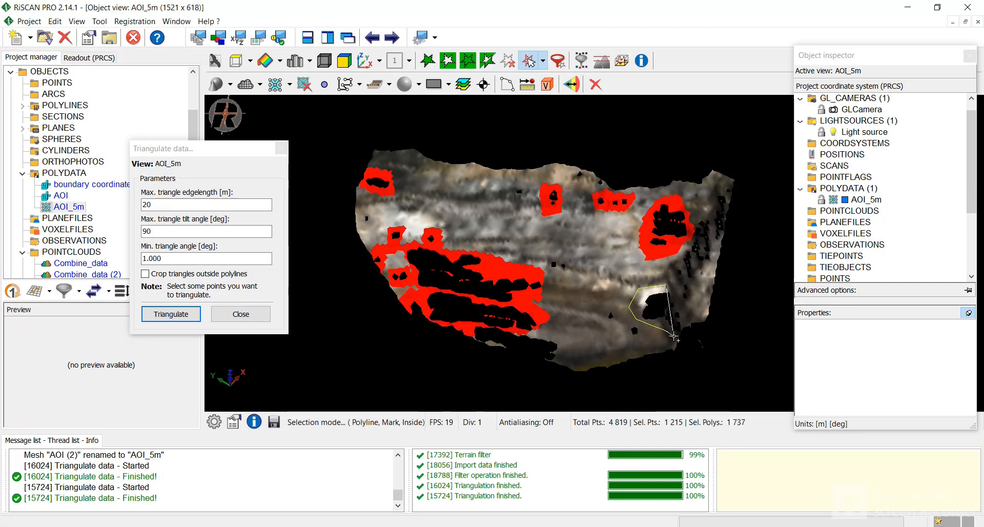
{"action": "left_click", "coordinate": [690, 328]}
{"action": "double_click", "coordinate": [669, 284]}
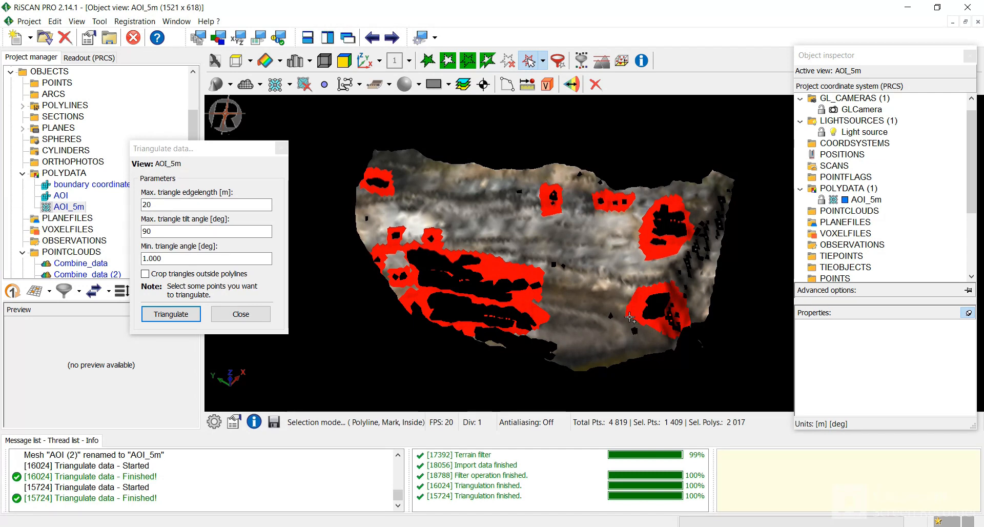
- Add the two small holes left of and below the large lower-right hole to the selection with a polyline outline
{"action": "left_click", "coordinate": [613, 309]}
{"action": "left_click", "coordinate": [607, 314]}
{"action": "double_click", "coordinate": [641, 340]}
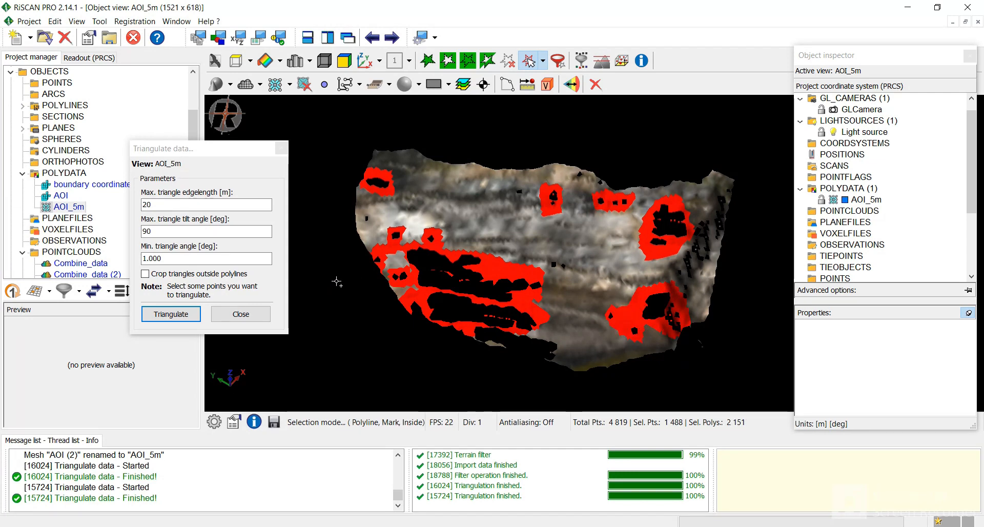
- Triangulate the selected hole areas with a maximum triangle edge length of 100 m, and clear the selection
{"action": "double_click", "coordinate": [169, 205]}
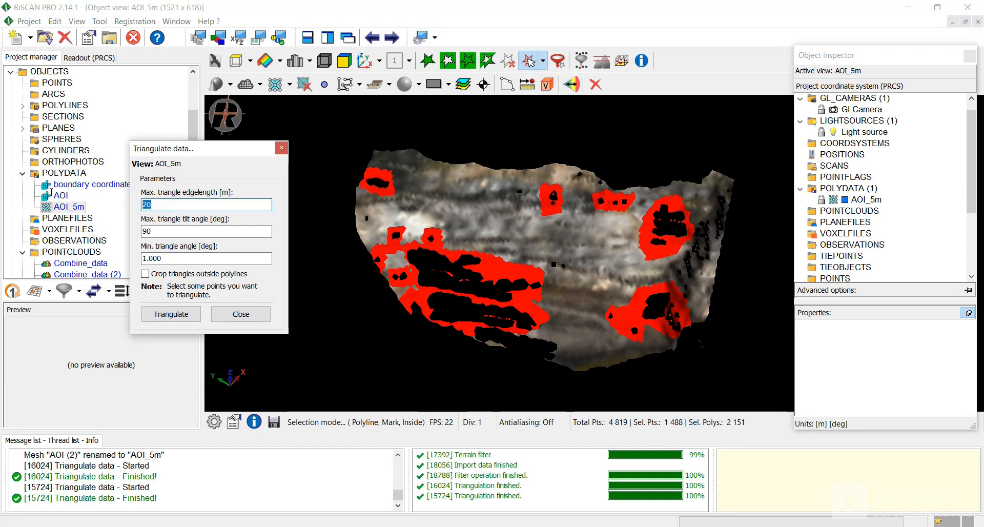
{"action": "type", "text": "100"}
{"action": "left_click", "coordinate": [154, 314]}
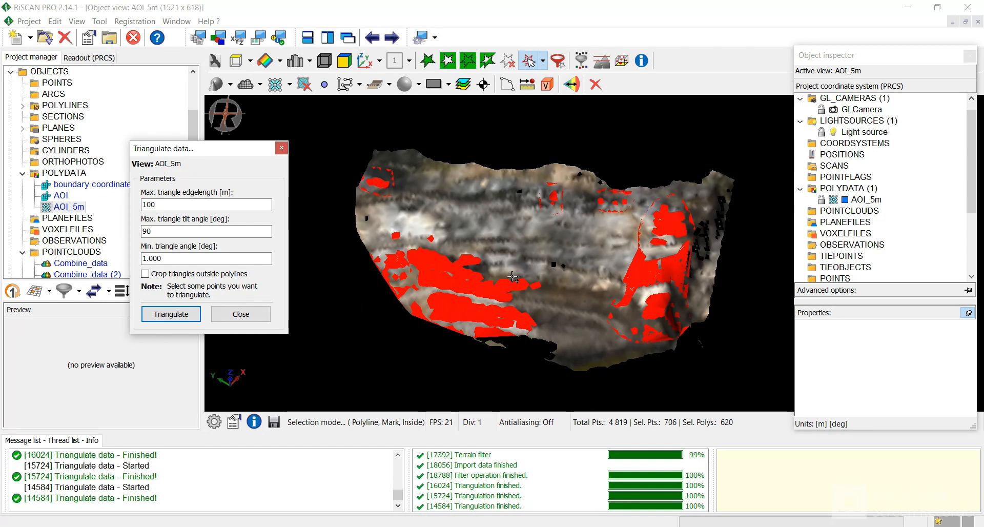
{"action": "left_click", "coordinate": [508, 61]}
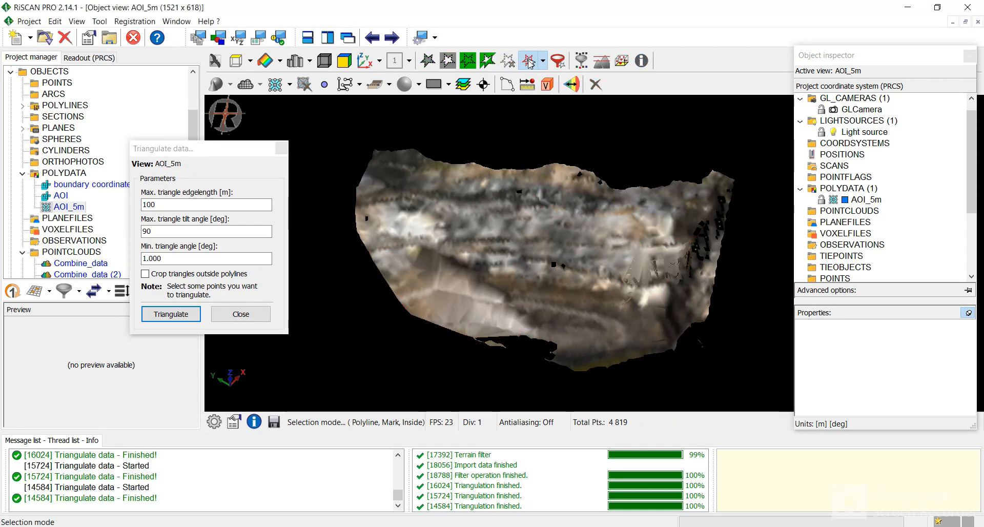
- Select the pair of small holes near the mesh's centre and the single hole at its left edge with polyline outlines
{"action": "left_click", "coordinate": [546, 256]}
{"action": "left_click", "coordinate": [543, 266]}
{"action": "left_click", "coordinate": [553, 274]}
{"action": "double_click", "coordinate": [569, 271]}
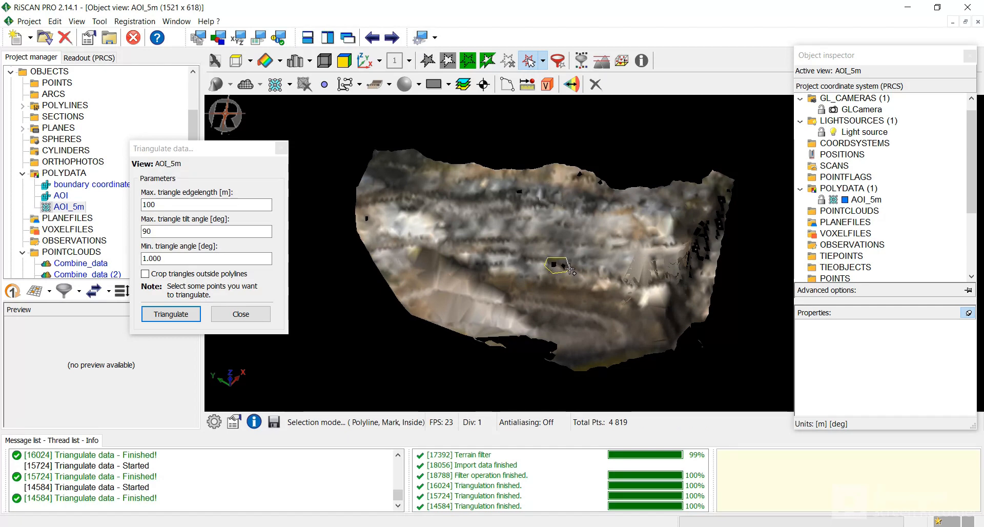
{"action": "left_click", "coordinate": [368, 210]}
{"action": "left_click", "coordinate": [364, 215]}
{"action": "left_click", "coordinate": [362, 224]}
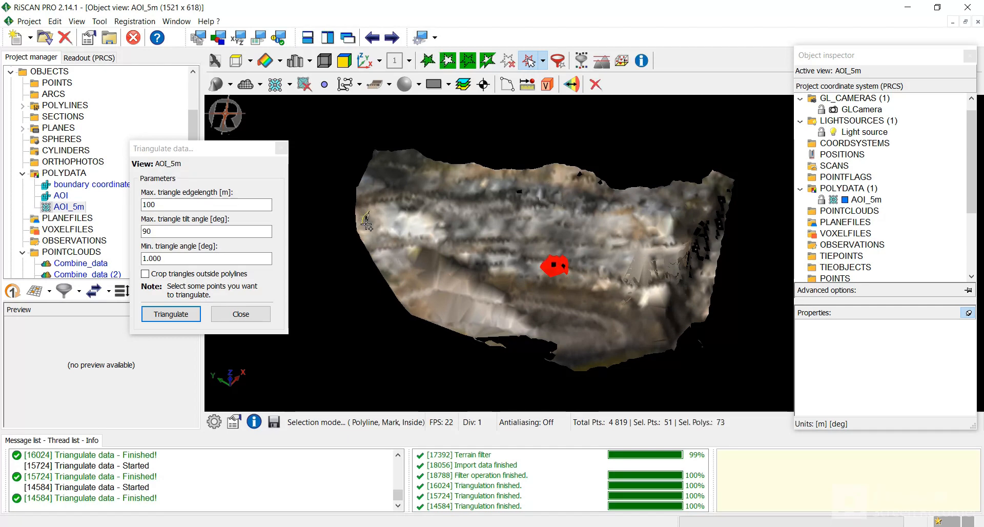
{"action": "double_click", "coordinate": [373, 221]}
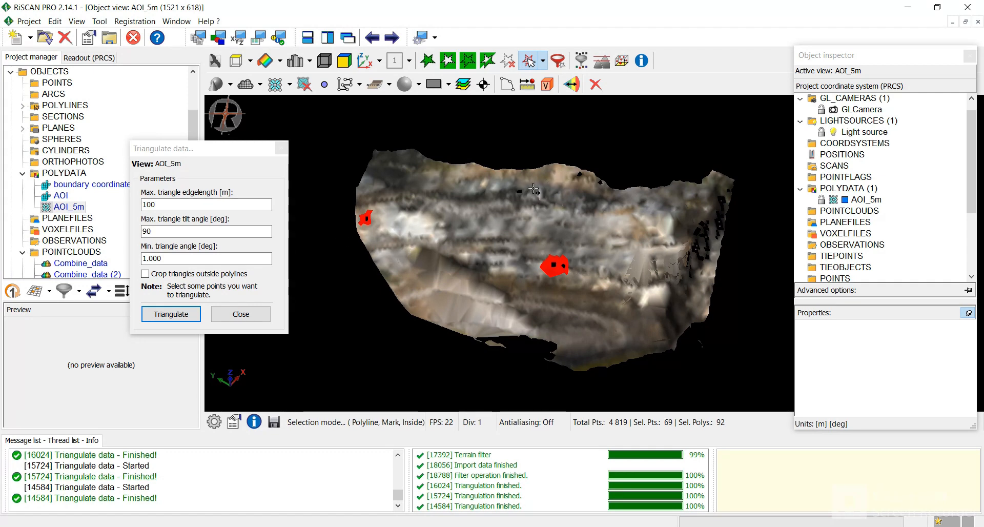
- Add the small upper-middle hole and the two small holes at the mesh's upper edge to the selection with separate polylines
{"action": "left_click", "coordinate": [513, 195]}
{"action": "double_click", "coordinate": [527, 197]}
{"action": "left_click", "coordinate": [579, 167]}
{"action": "left_click", "coordinate": [568, 179]}
{"action": "left_click", "coordinate": [581, 183]}
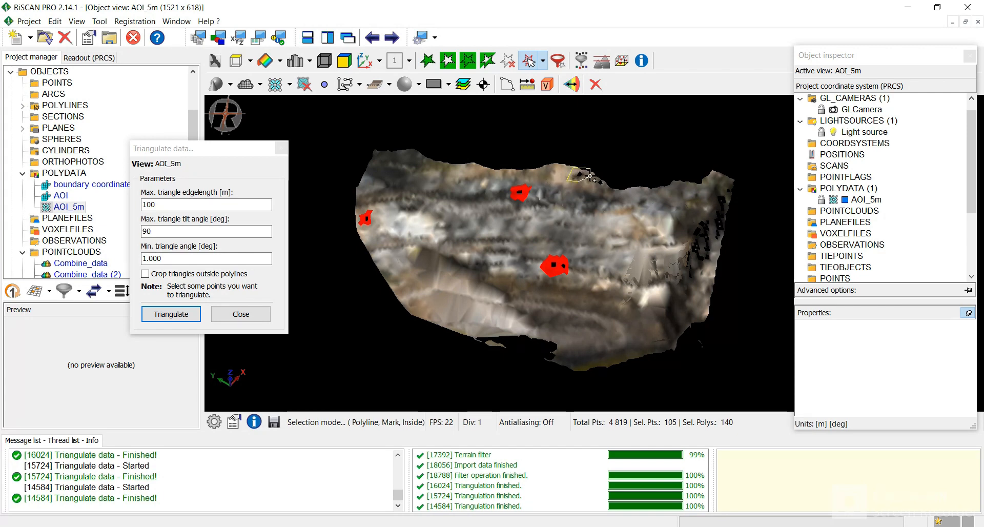
{"action": "double_click", "coordinate": [592, 178]}
{"action": "left_click", "coordinate": [592, 186]}
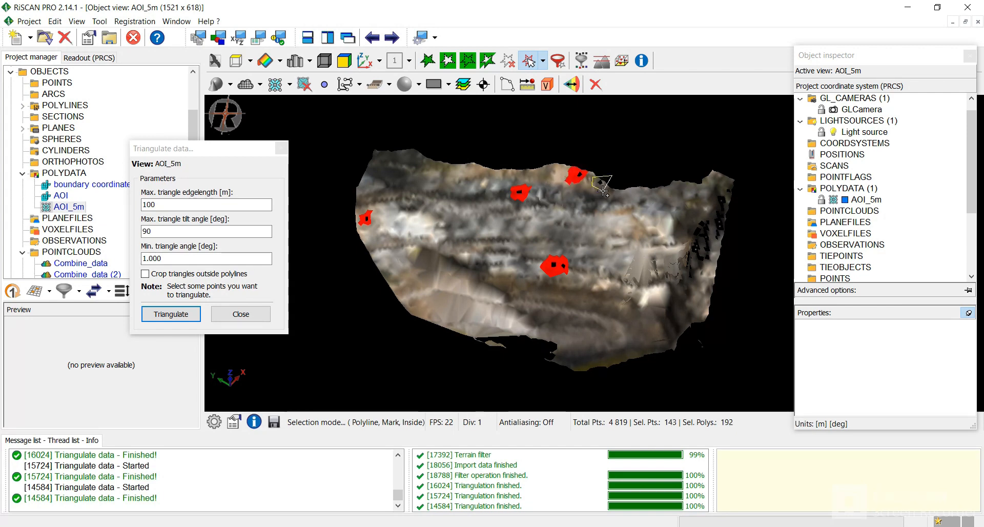
{"action": "double_click", "coordinate": [606, 191]}
- Triangulate the selected small hole areas with a maximum triangle edge length of 20 m
{"action": "left_click_drag", "start_coordinate": [175, 203], "coordinate": [95, 199]}
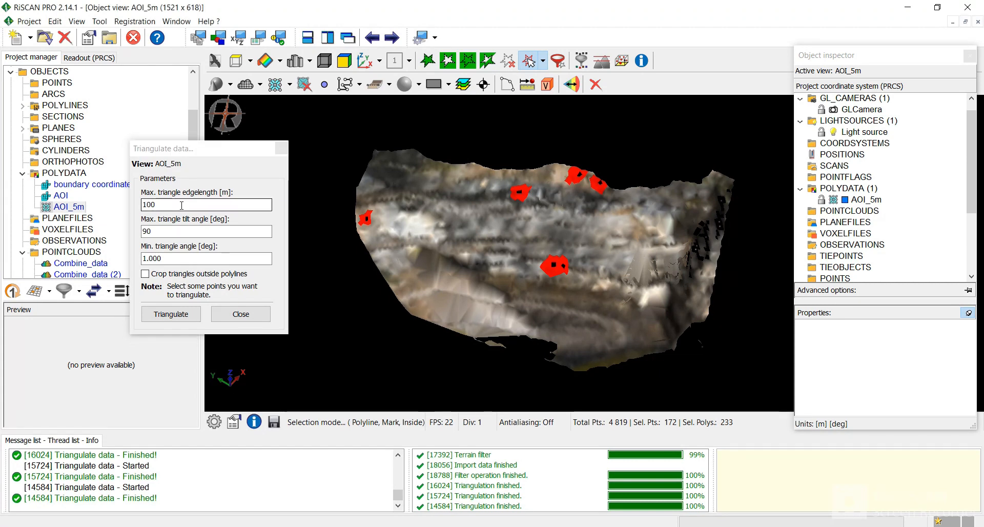
{"action": "left_click_drag", "start_coordinate": [182, 205], "coordinate": [130, 199]}
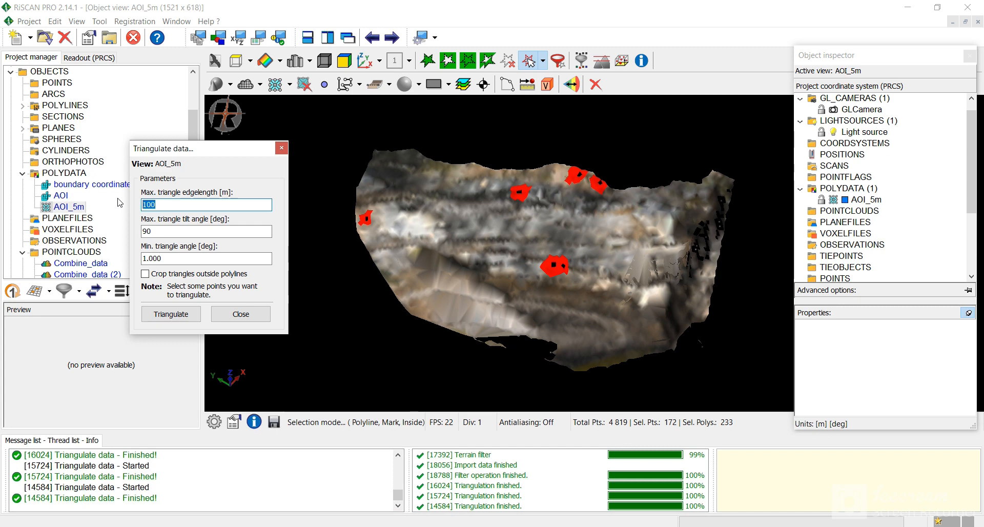
{"action": "type", "text": "15"}
{"action": "type", "text": "20"}
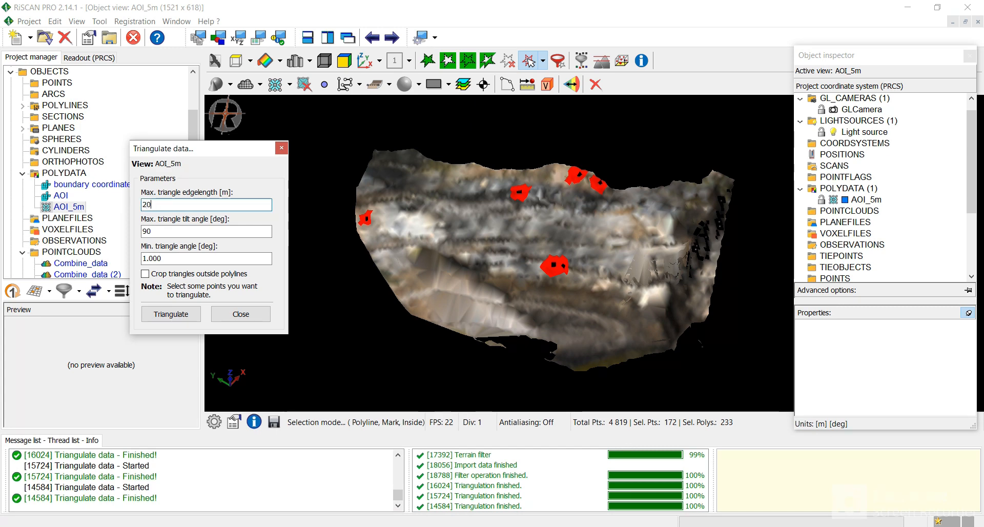
{"action": "left_click", "coordinate": [170, 314]}
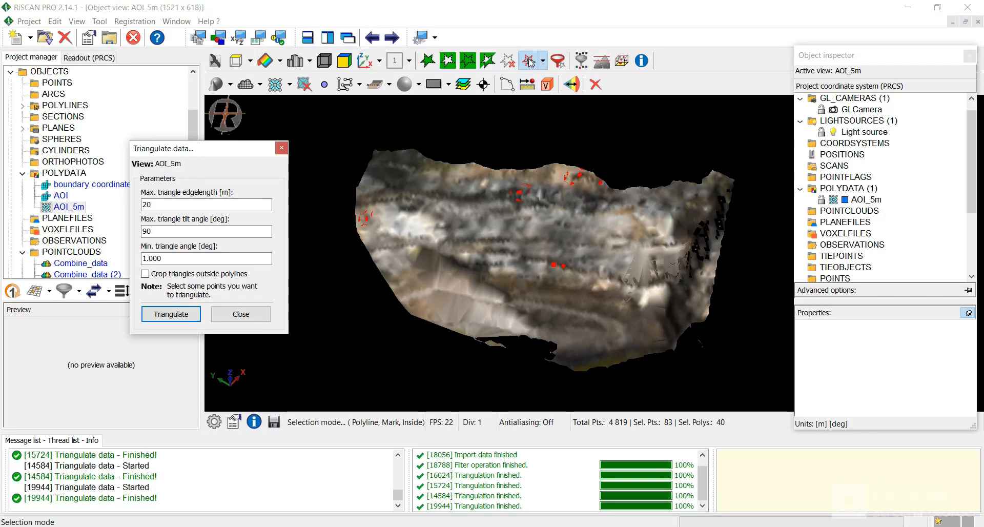
- Clear the selection and outline the open gap along the mesh's lower edge with a polyline selection
{"action": "left_click", "coordinate": [515, 60]}
{"action": "left_click", "coordinate": [484, 317]}
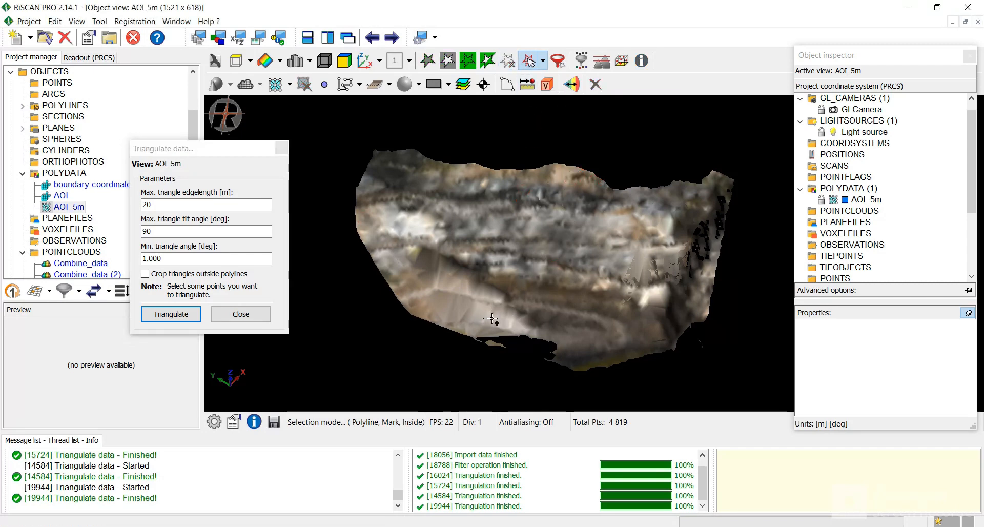
{"action": "left_click", "coordinate": [551, 318]}
{"action": "left_click", "coordinate": [582, 350]}
{"action": "left_click", "coordinate": [568, 366]}
{"action": "left_click", "coordinate": [537, 370]}
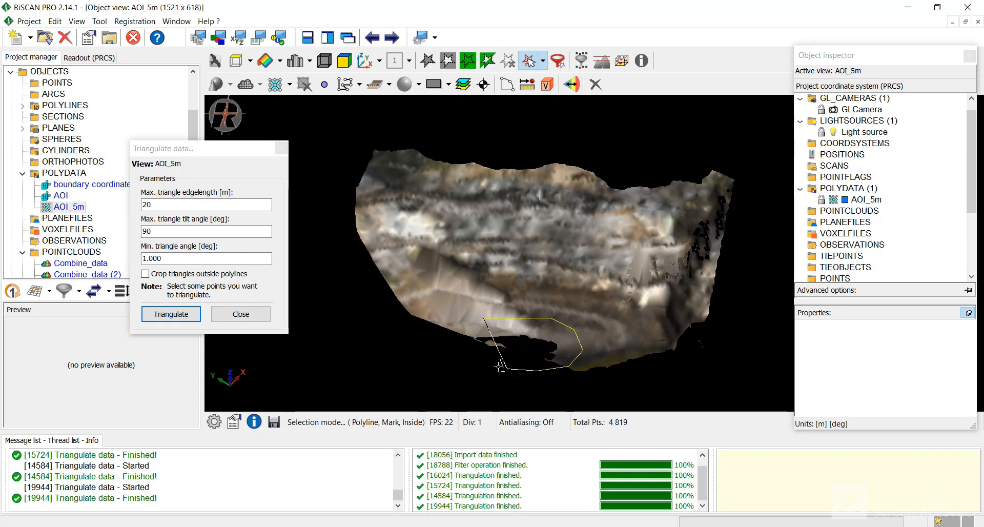
{"action": "left_click", "coordinate": [482, 361]}
{"action": "right_click", "coordinate": [453, 339]}
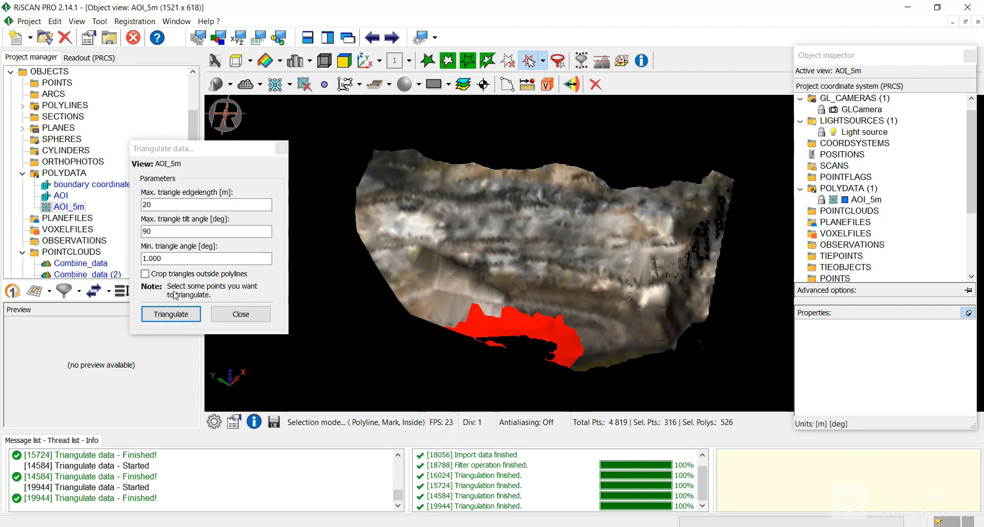
- Triangulate the selected lower-edge area with a maximum triangle edge length of 100 m, and clear the selection
{"action": "double_click", "coordinate": [169, 205]}
{"action": "type", "text": "1"}
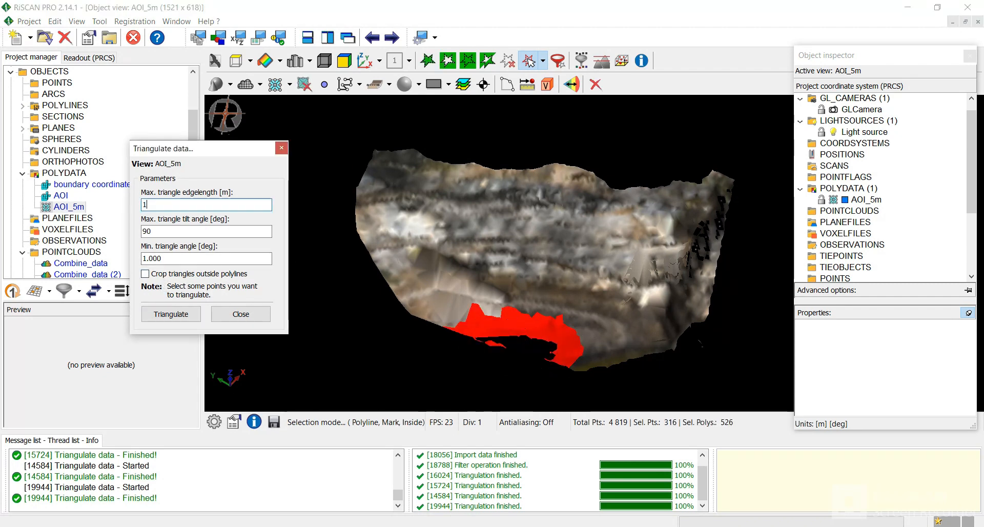
{"action": "type", "text": "00"}
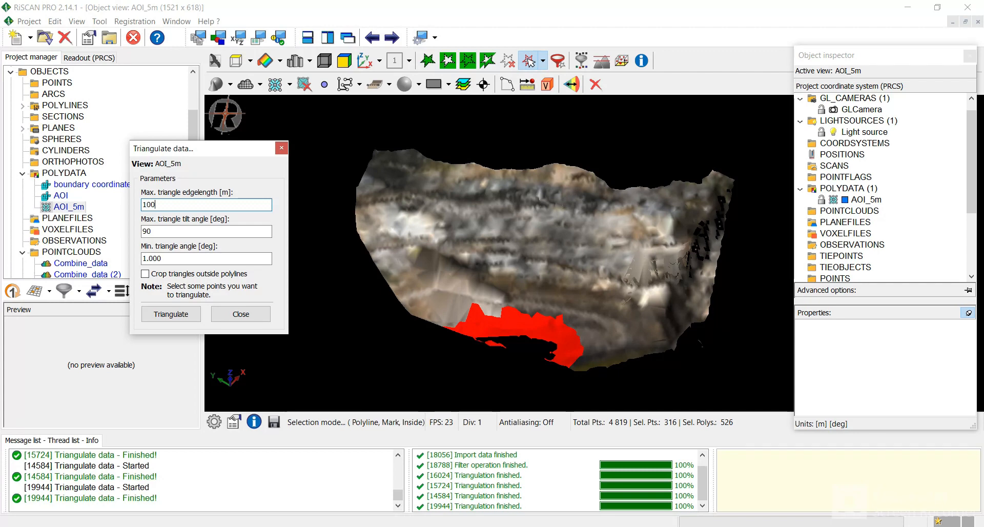
{"action": "left_click", "coordinate": [182, 314]}
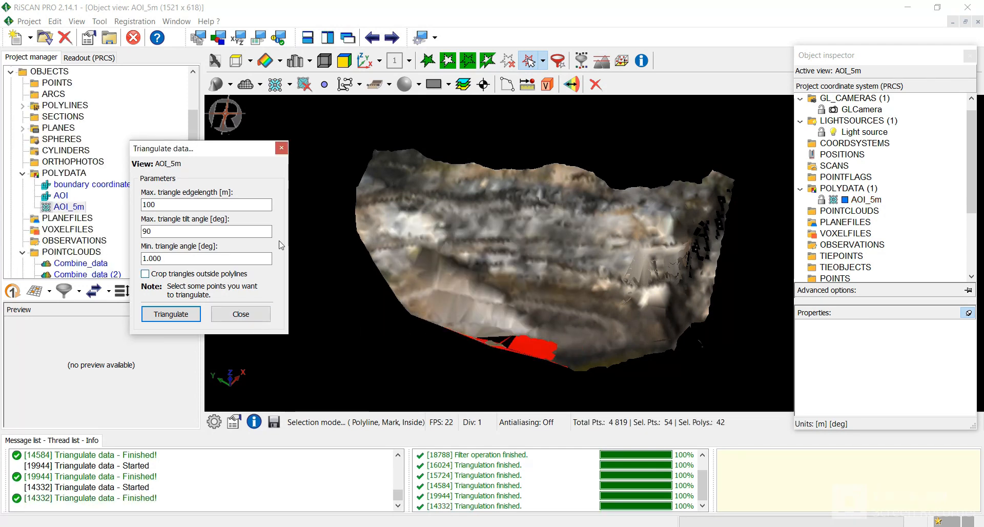
{"action": "left_click", "coordinate": [508, 60]}
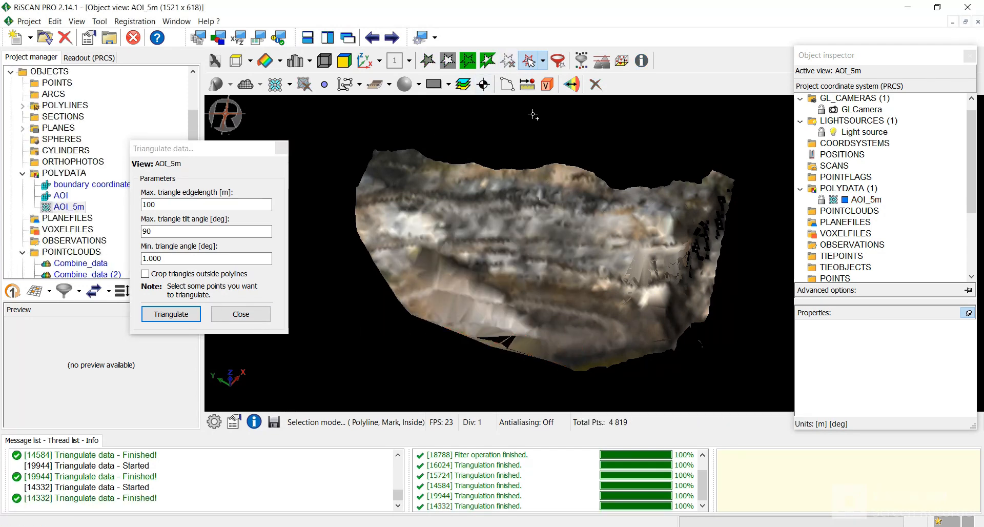
- Triangulate the small leftover gap at the mesh's lower edge, leave selection mode and deselect everything
{"action": "key", "text": "Return"}
{"action": "left_click", "coordinate": [529, 61]}
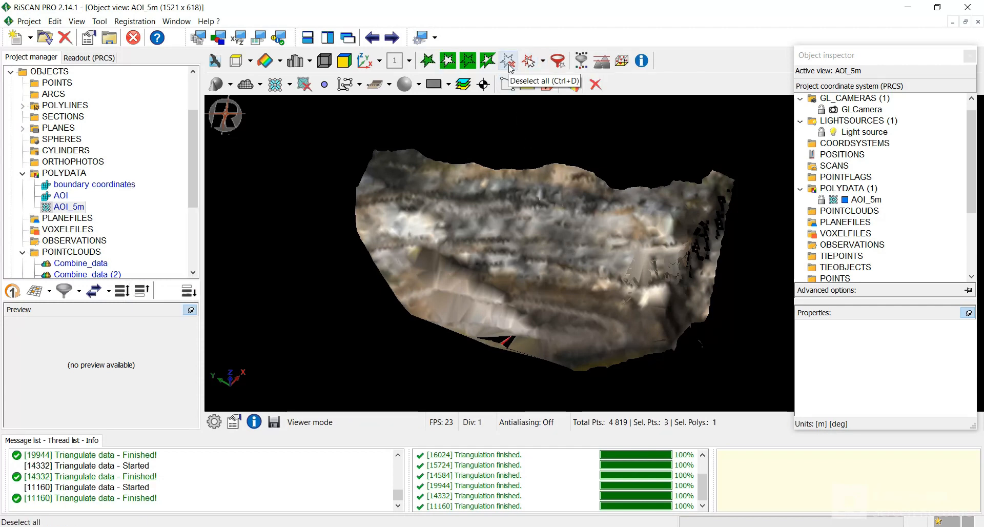
{"action": "left_click", "coordinate": [509, 65]}
- Examine the triangulated AOI_5m mesh from several angles and distances, checking for remaining holes and irregular surface areas
{"action": "left_click_drag", "start_coordinate": [583, 318], "coordinate": [609, 308]}
{"action": "middle_click_drag", "start_coordinate": [565, 265], "coordinate": [484, 258]}
{"action": "scroll", "coordinate": [477, 264], "scroll_direction": "up", "scroll_amount": 5}
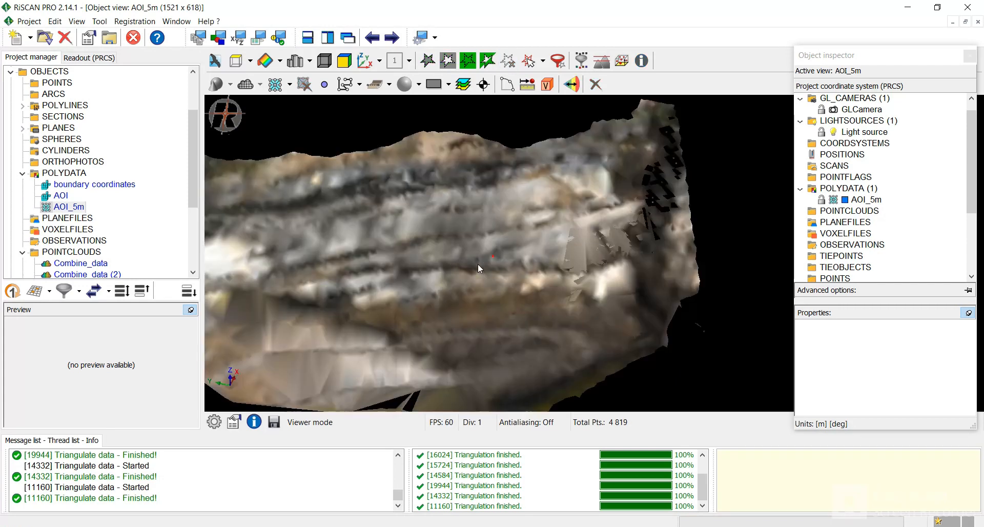
{"action": "left_click_drag", "start_coordinate": [477, 263], "coordinate": [443, 267]}
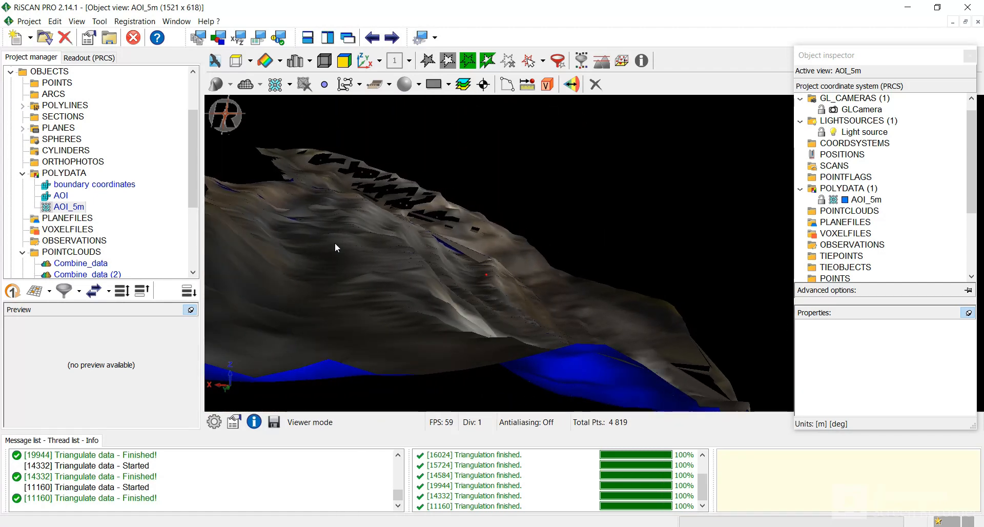
{"action": "left_click_drag", "start_coordinate": [335, 244], "coordinate": [256, 252]}
{"action": "left_click_drag", "start_coordinate": [427, 291], "coordinate": [528, 286]}
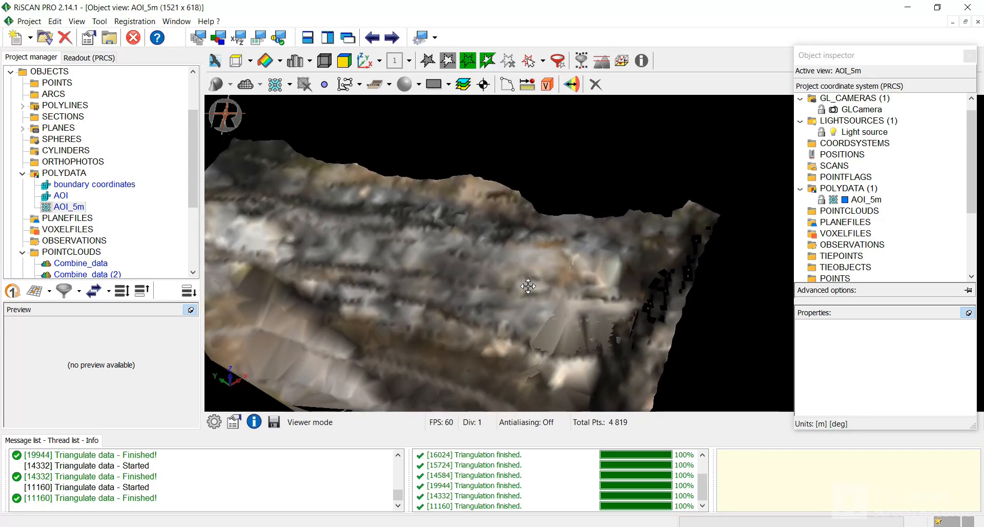
{"action": "middle_click_drag", "start_coordinate": [527, 286], "coordinate": [577, 287]}
{"action": "left_click_drag", "start_coordinate": [490, 321], "coordinate": [602, 326]}
{"action": "scroll", "coordinate": [482, 325], "scroll_direction": "up", "scroll_amount": 4}
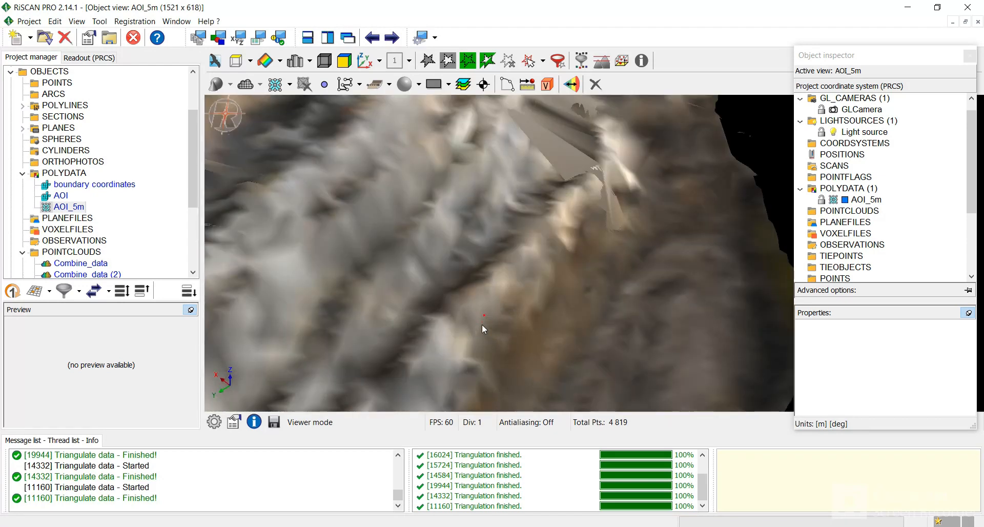
{"action": "left_click_drag", "start_coordinate": [482, 325], "coordinate": [445, 280]}
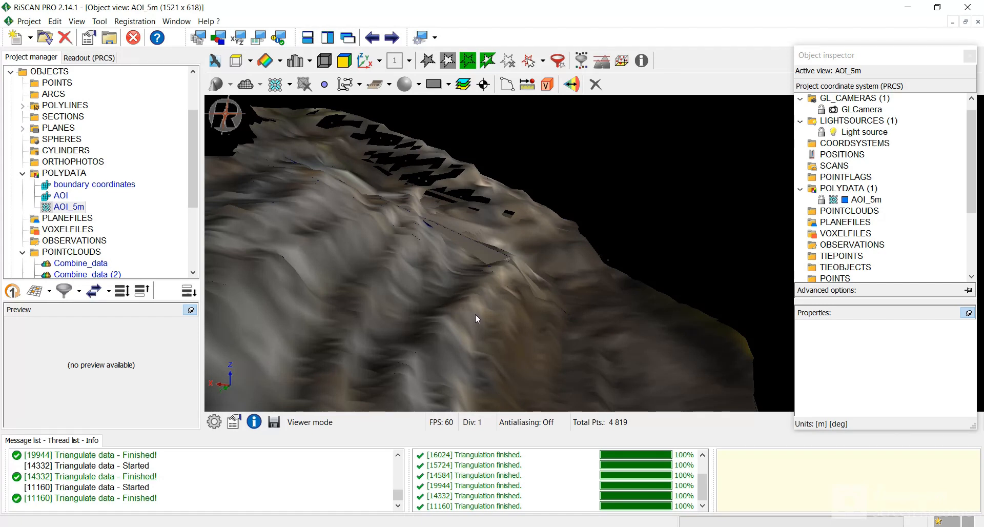
{"action": "left_click_drag", "start_coordinate": [451, 316], "coordinate": [338, 332]}
{"action": "middle_click_drag", "start_coordinate": [433, 297], "coordinate": [516, 303]}
{"action": "scroll", "coordinate": [518, 333], "scroll_direction": "down", "scroll_amount": 3}
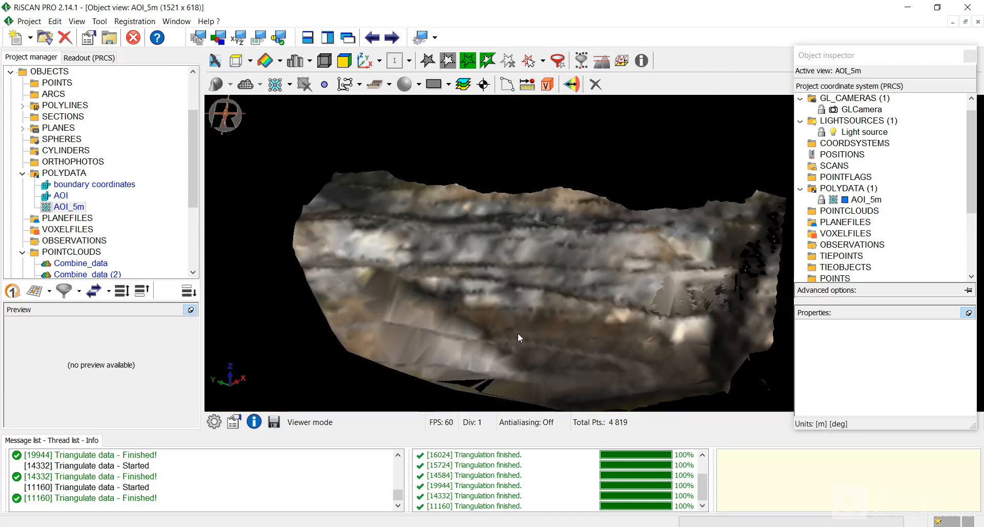
{"action": "scroll", "coordinate": [523, 343], "scroll_direction": "up", "scroll_amount": 3}
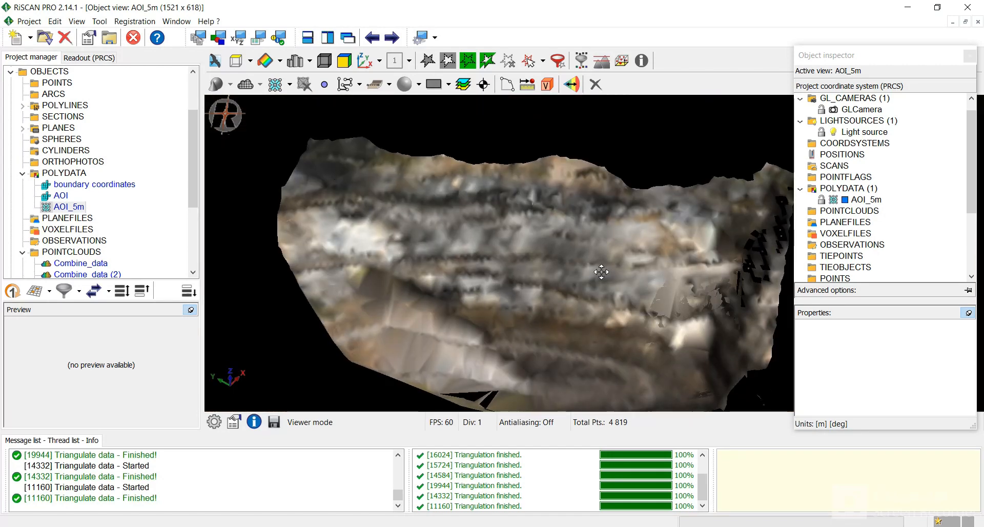
{"action": "middle_click_drag", "start_coordinate": [601, 271], "coordinate": [483, 251]}
{"action": "mouse_move", "coordinate": [483, 251]}
{"action": "left_mouse_down"}
{"action": "mouse_move", "coordinate": [502, 271]}
{"action": "mouse_move", "coordinate": [497, 241]}
{"action": "left_mouse_up"}
{"action": "scroll", "coordinate": [506, 268], "scroll_direction": "down", "scroll_amount": 3}
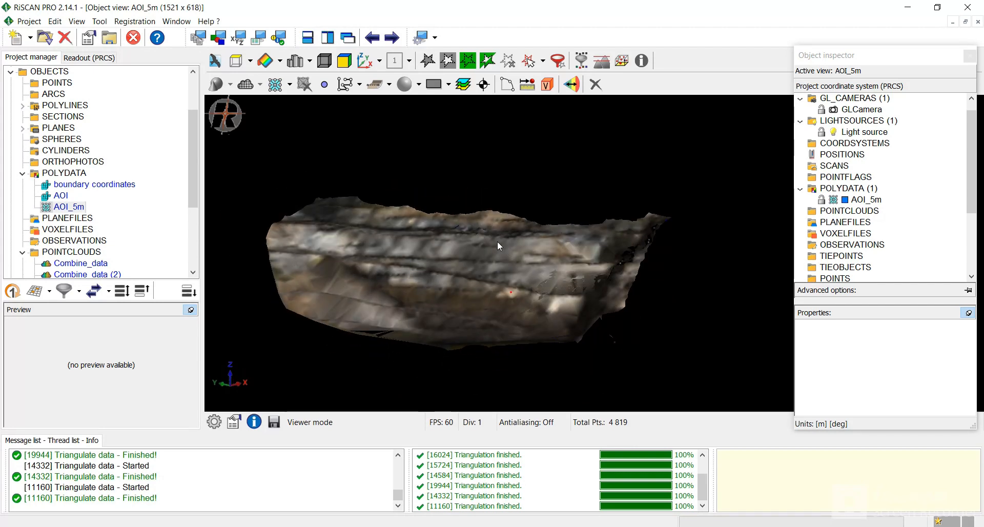
{"action": "left_click_drag", "start_coordinate": [497, 241], "coordinate": [519, 236]}
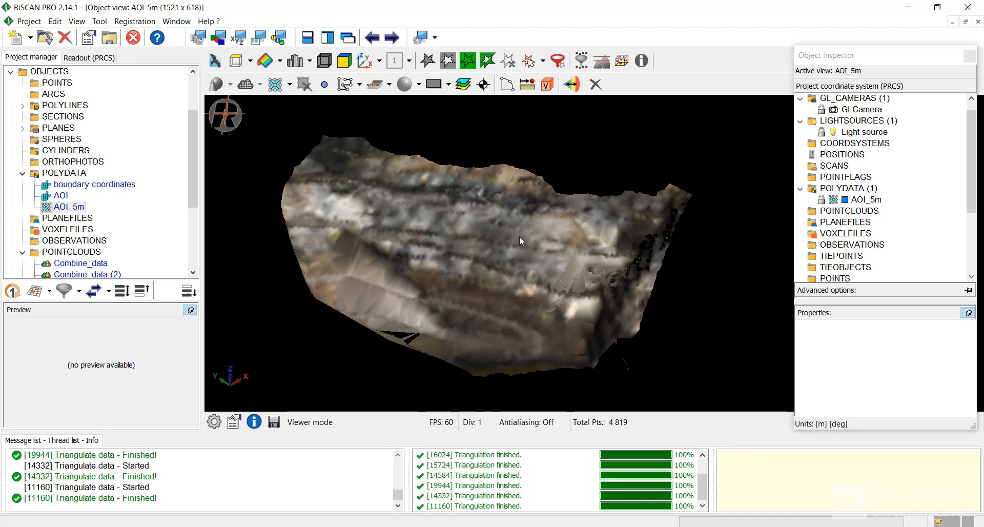
- Close the AOI_5m view and load Initial_Surface.csv for polydata import without skipping the first line
{"action": "left_click", "coordinate": [978, 22]}
{"action": "left_click", "coordinate": [530, 288]}
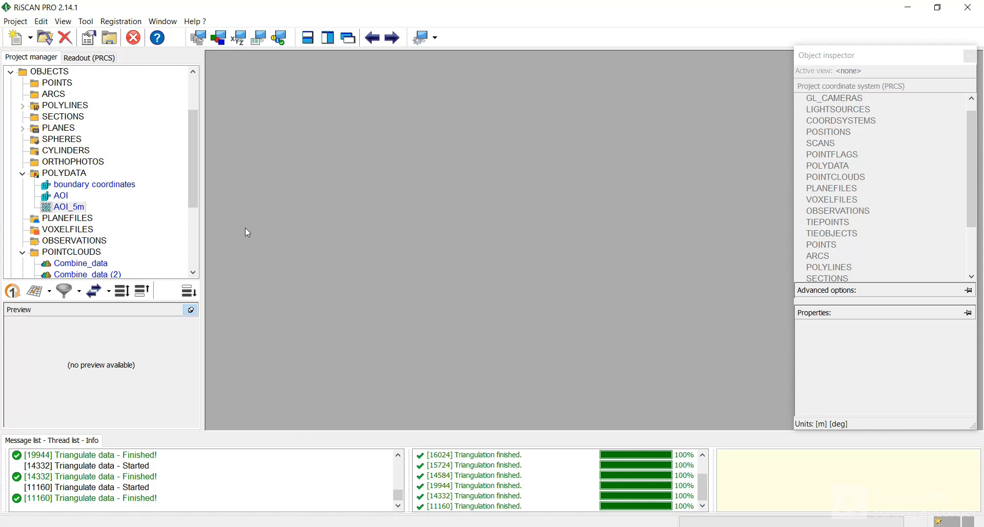
{"action": "right_click", "coordinate": [66, 174]}
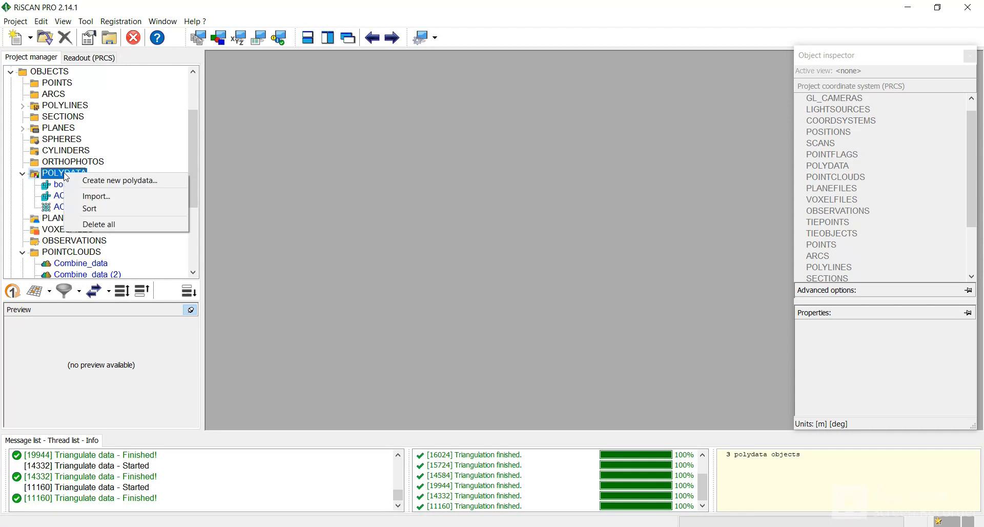
{"action": "left_click", "coordinate": [126, 197]}
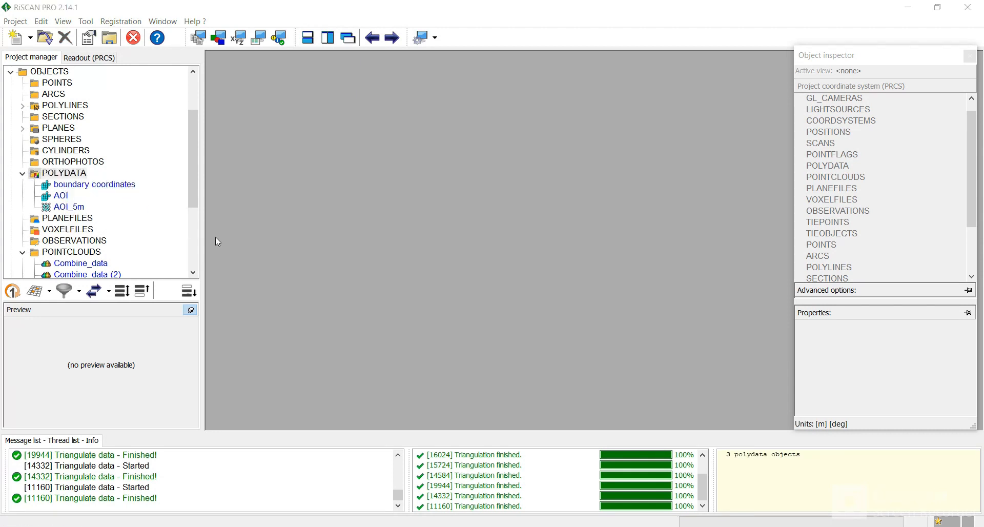
{"action": "left_click", "coordinate": [288, 362]}
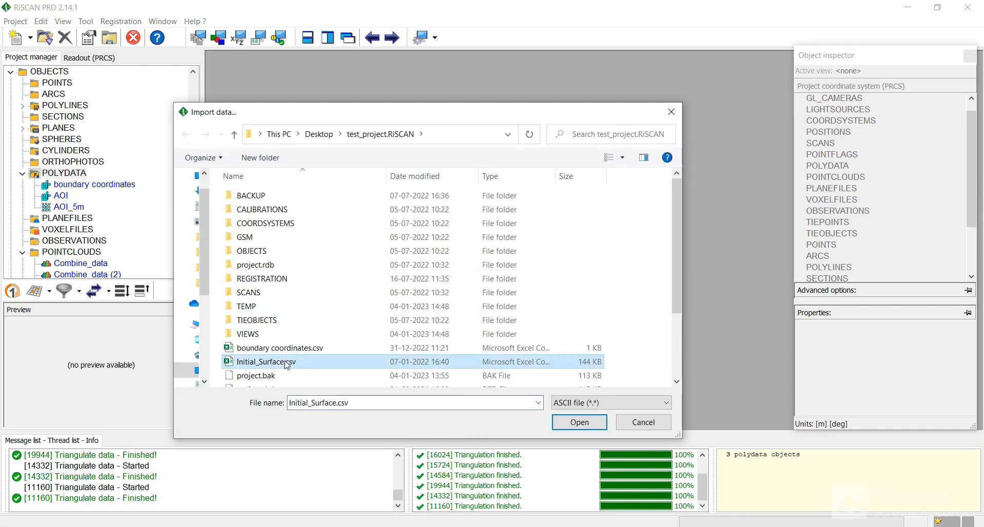
{"action": "scroll", "coordinate": [569, 286], "scroll_direction": "down", "scroll_amount": 2}
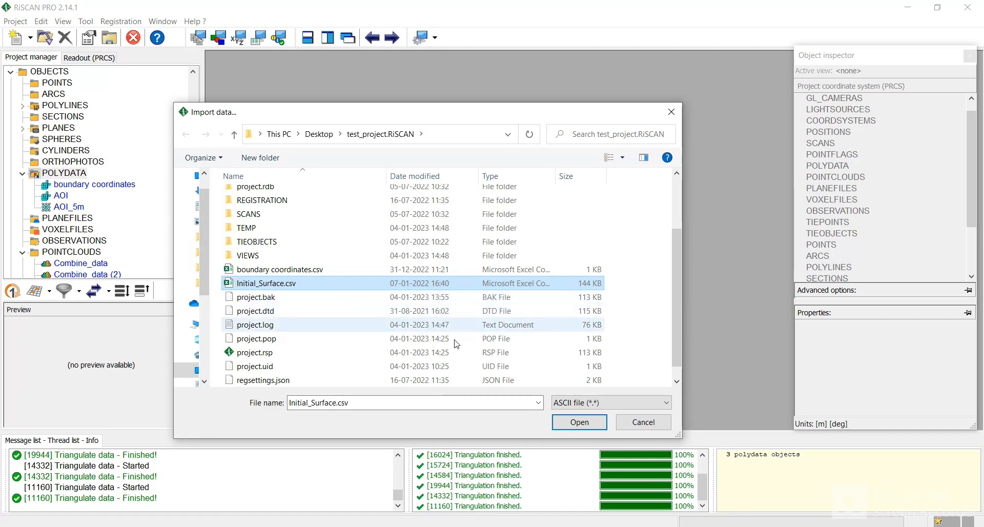
{"action": "left_click", "coordinate": [573, 424]}
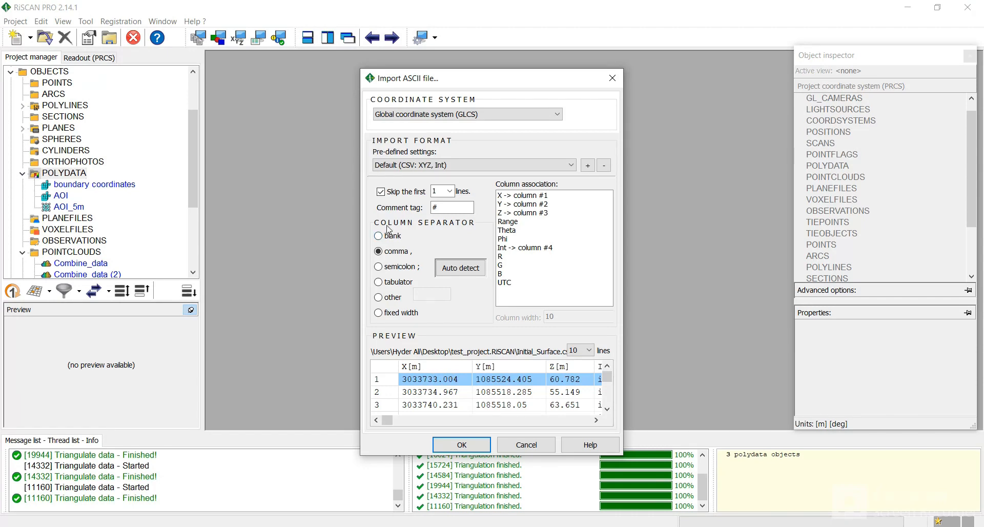
{"action": "left_click", "coordinate": [381, 192]}
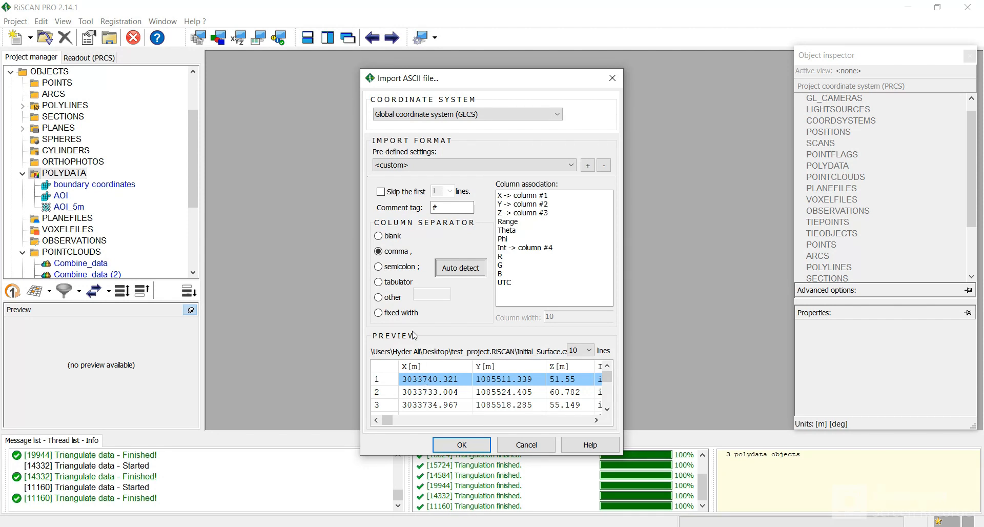
- Try associating Z with column 1 and Y with column 3 in the ASCII import settings
{"action": "left_click", "coordinate": [431, 382]}
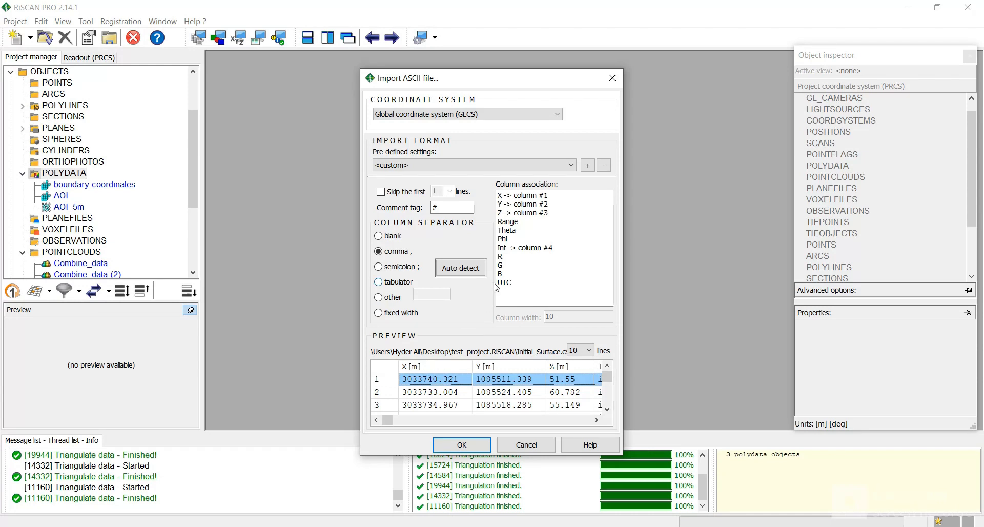
{"action": "left_click_drag", "start_coordinate": [511, 213], "coordinate": [436, 365]}
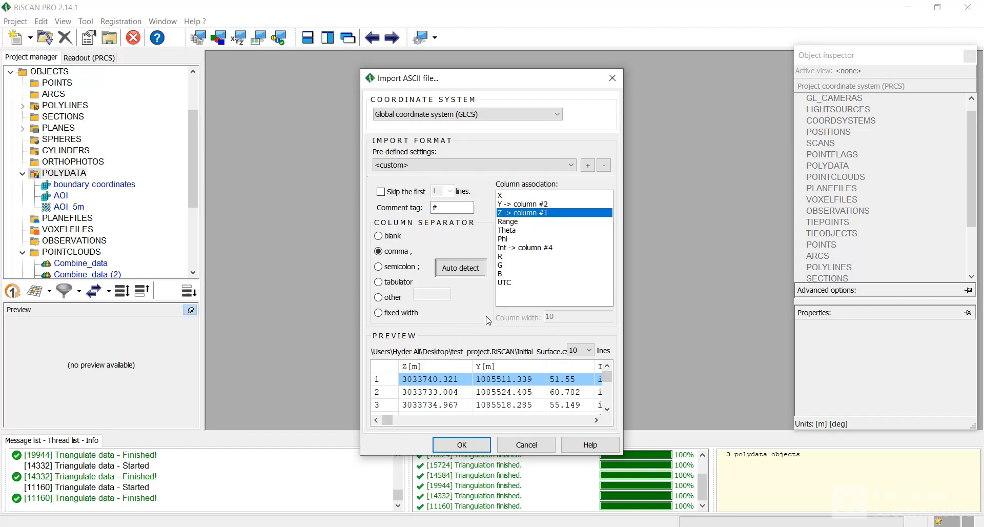
{"action": "left_click", "coordinate": [517, 204]}
{"action": "left_click_drag", "start_coordinate": [564, 371], "coordinate": [563, 366]}
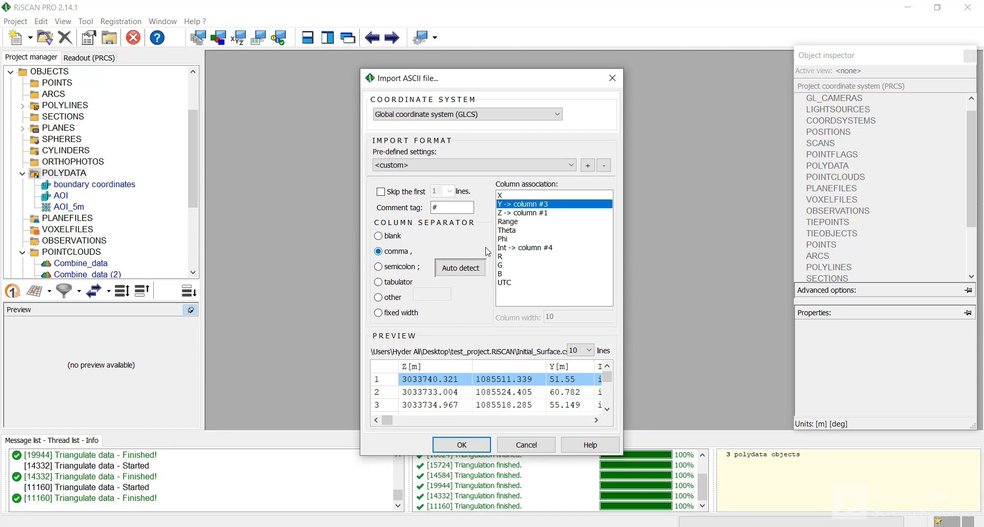
- Associate X with column 1, Y with column 2 and Z with column 3, and run the import
{"action": "left_click", "coordinate": [501, 197]}
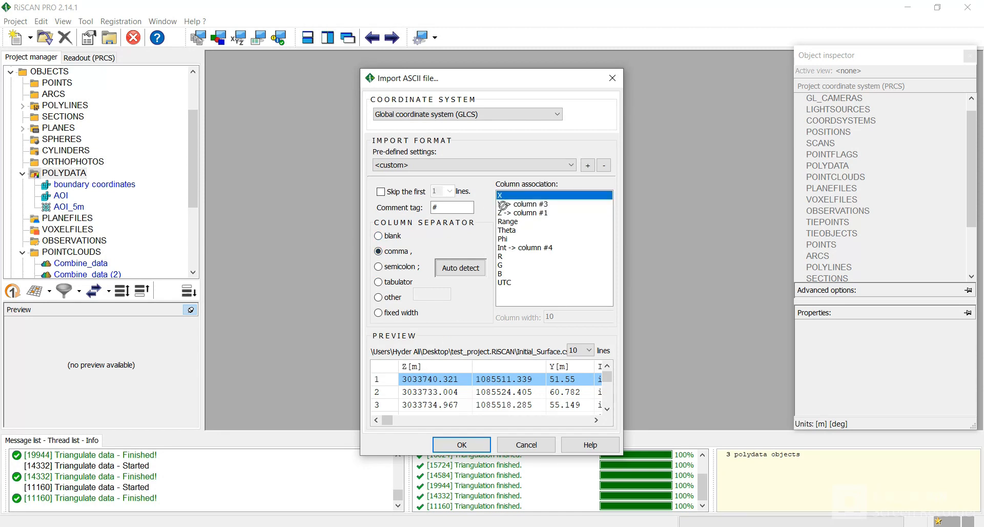
{"action": "left_click", "coordinate": [441, 378]}
{"action": "left_click", "coordinate": [500, 204]}
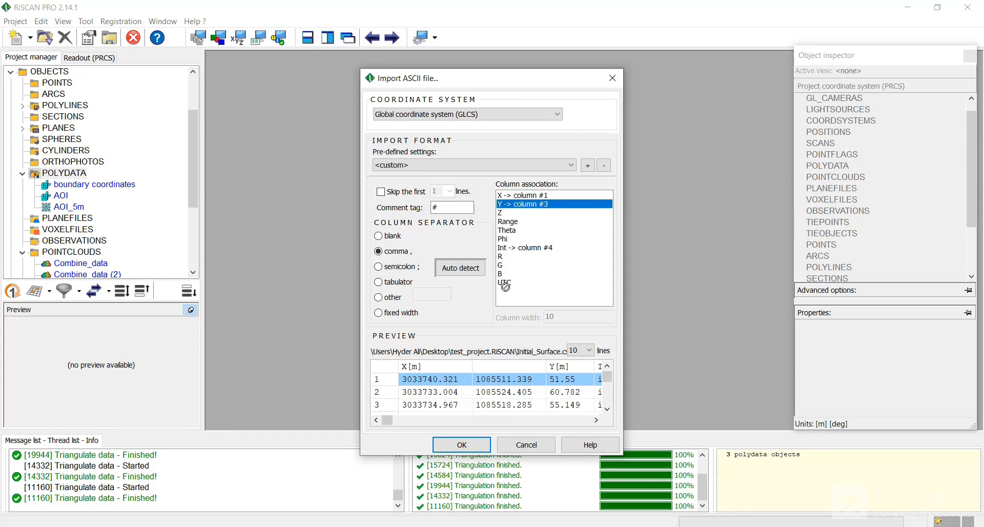
{"action": "left_click", "coordinate": [492, 377]}
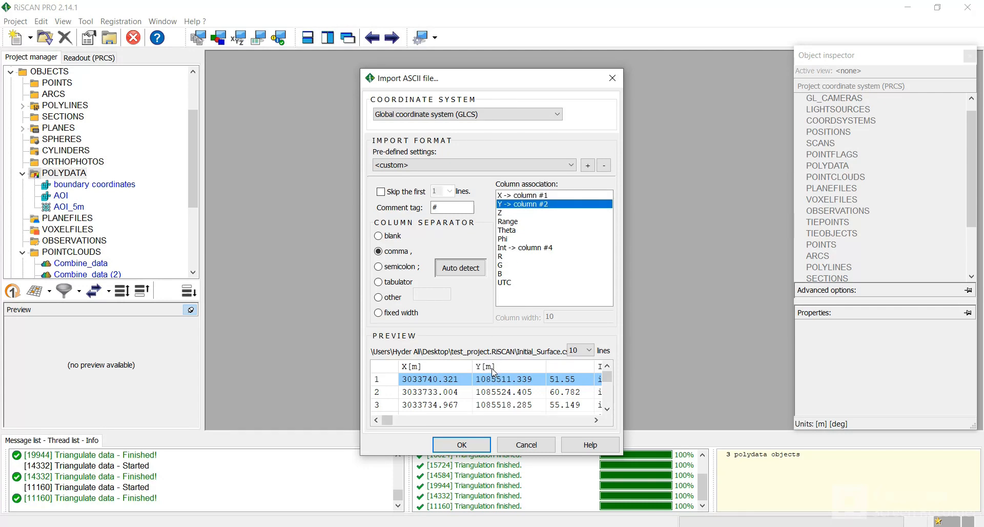
{"action": "left_click", "coordinate": [504, 213]}
{"action": "left_click", "coordinate": [563, 373]}
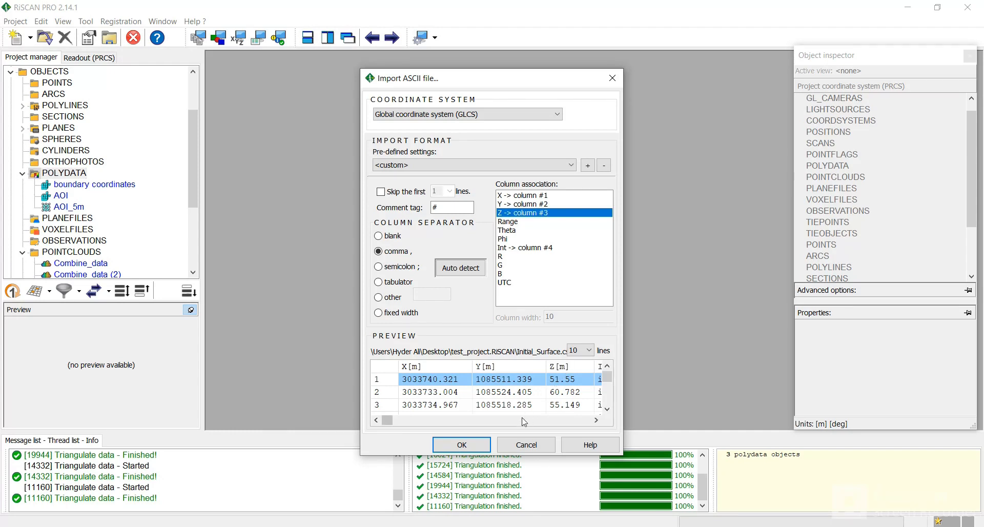
{"action": "left_click", "coordinate": [458, 445]}
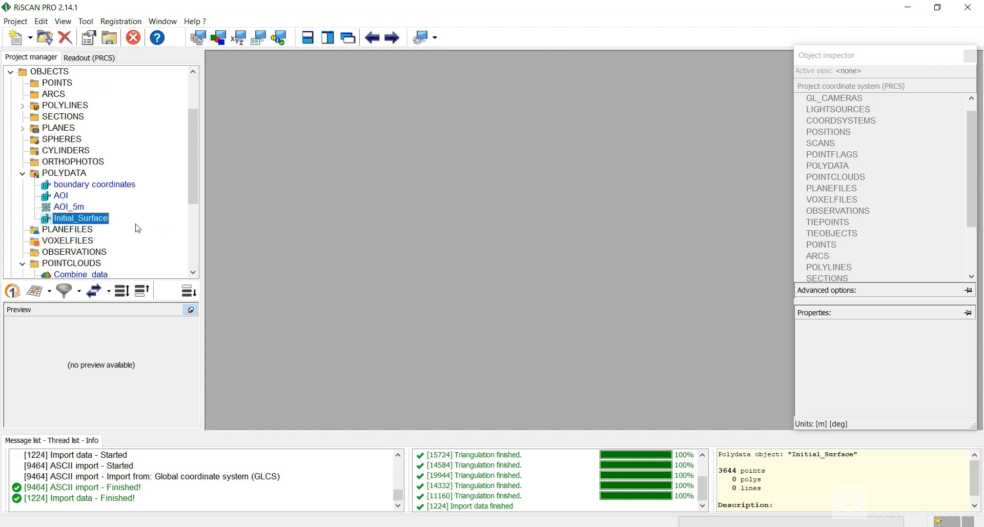
- Open the Initial_Surface polydata in a new 3D view using the single color Fuchsia
{"action": "left_click_drag", "start_coordinate": [69, 220], "coordinate": [346, 249]}
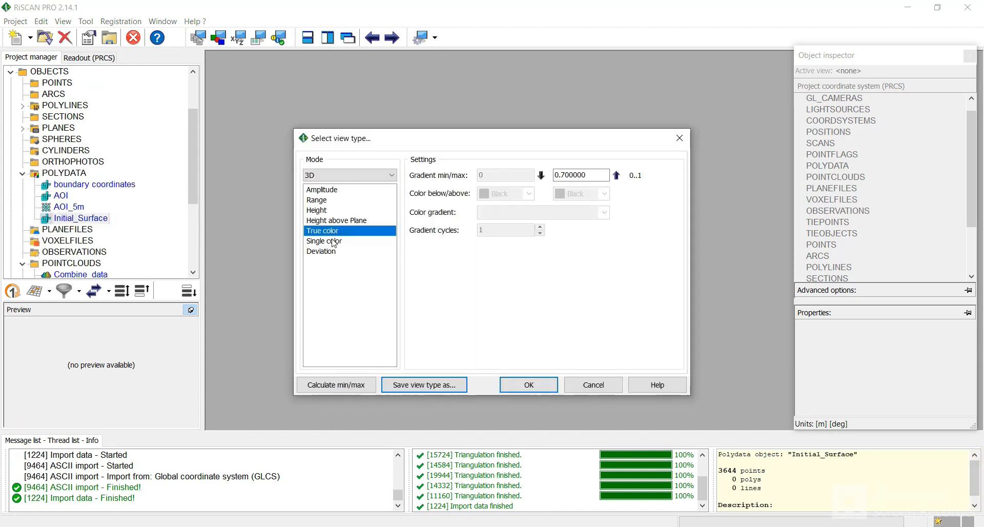
{"action": "left_click", "coordinate": [334, 242]}
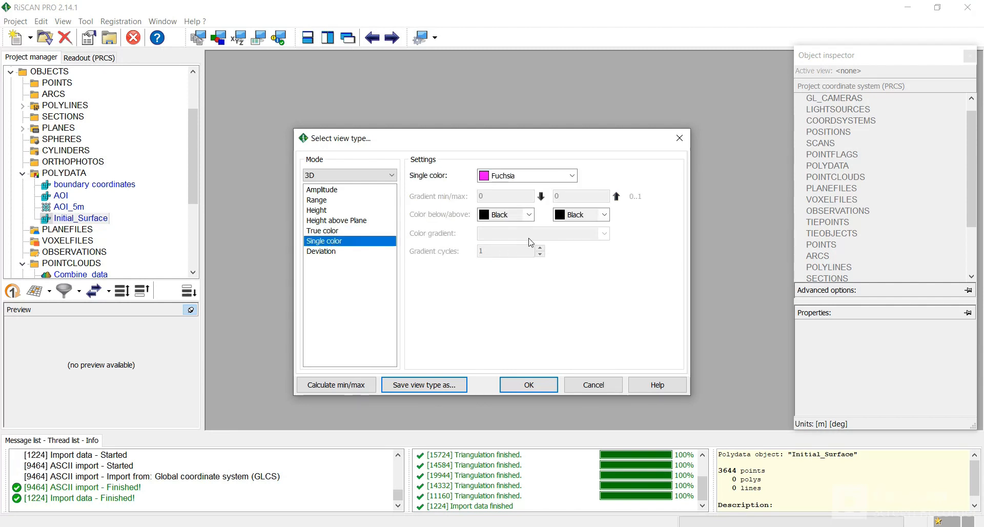
{"action": "left_click", "coordinate": [537, 388]}
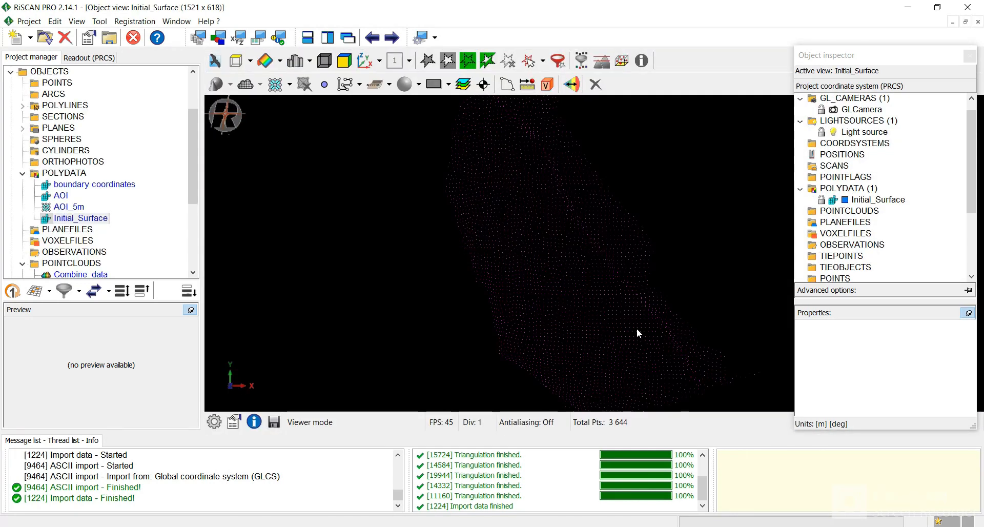
- Try triangulating all Initial_Surface points with a maximum triangle edge length of 10 m
{"action": "left_click_drag", "start_coordinate": [605, 303], "coordinate": [611, 292]}
{"action": "left_click_drag", "start_coordinate": [604, 330], "coordinate": [545, 265]}
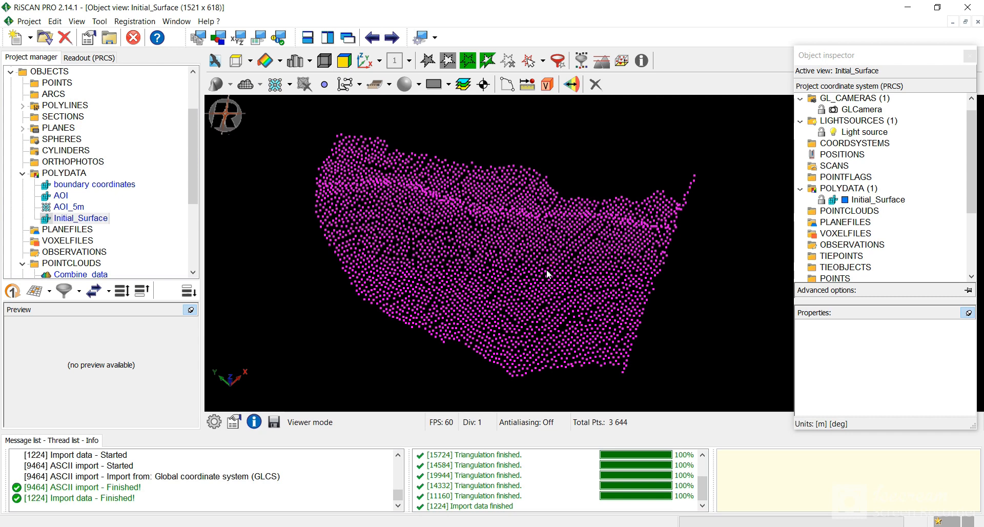
{"action": "key", "text": "ctrl+a"}
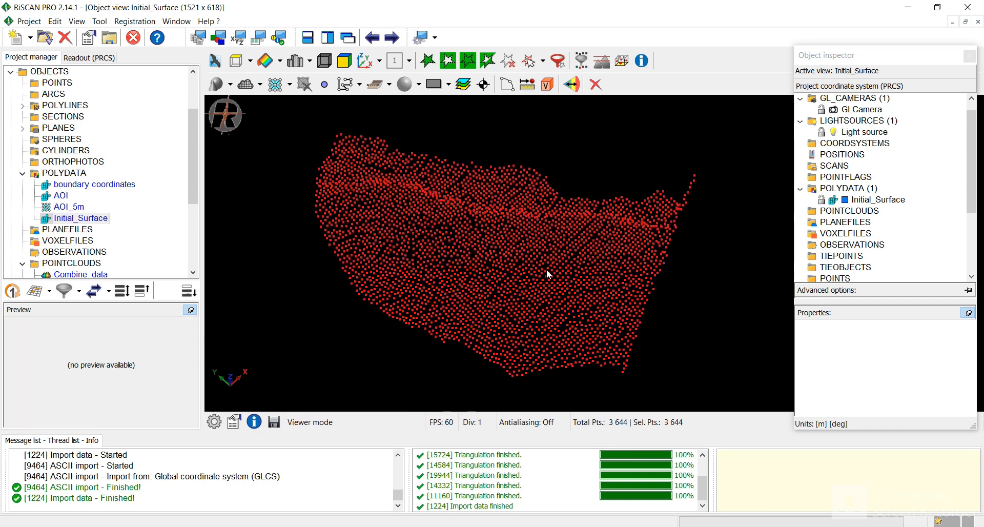
{"action": "left_click", "coordinate": [275, 90]}
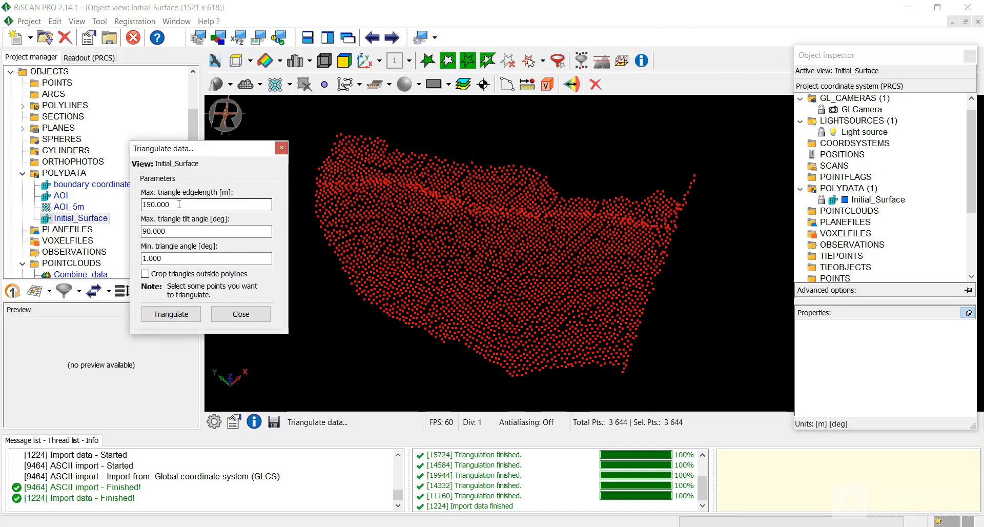
{"action": "left_click_drag", "start_coordinate": [187, 204], "coordinate": [142, 205]}
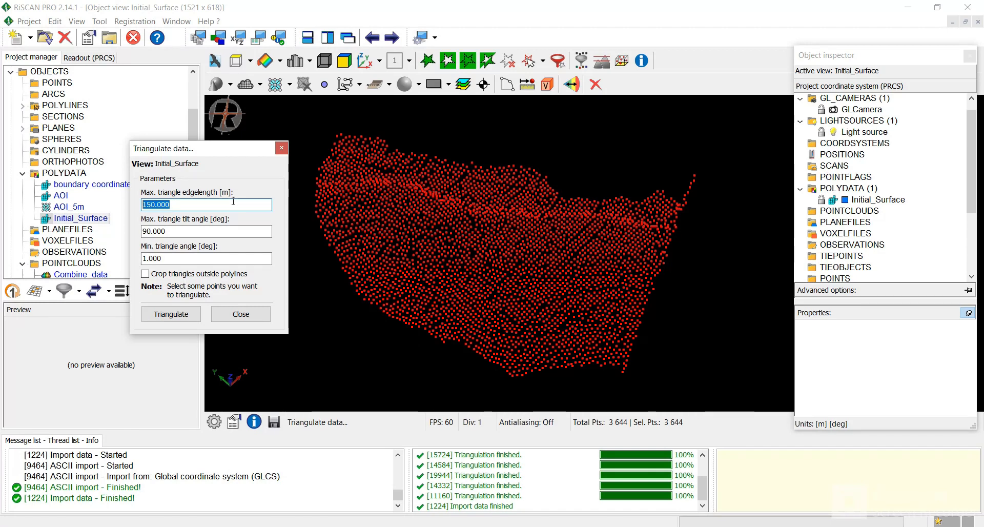
{"action": "key", "text": "BackSpace"}
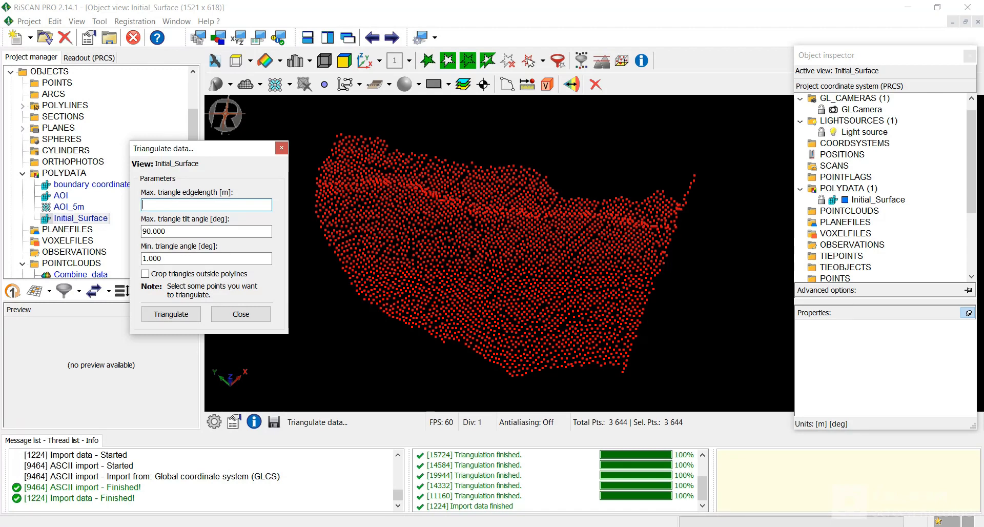
{"action": "type", "text": "10"}
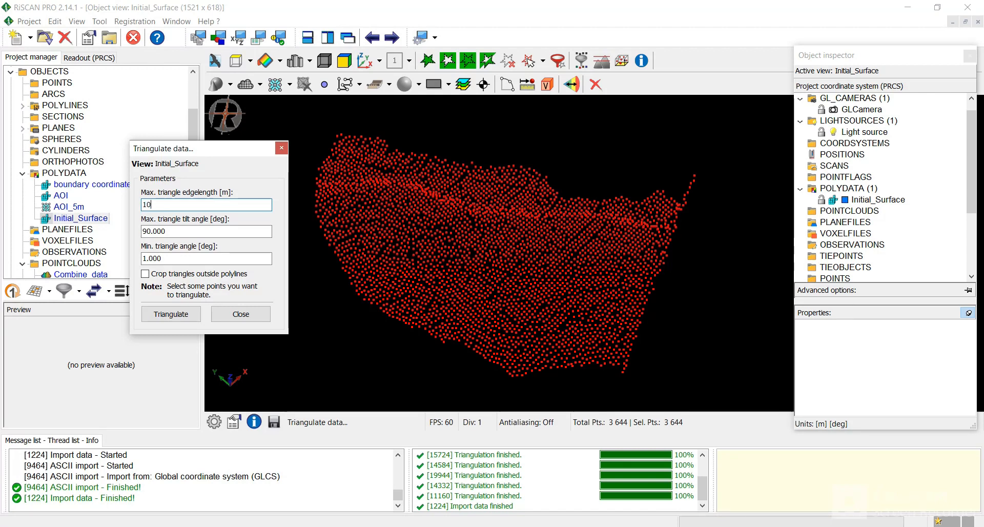
{"action": "left_click", "coordinate": [181, 314]}
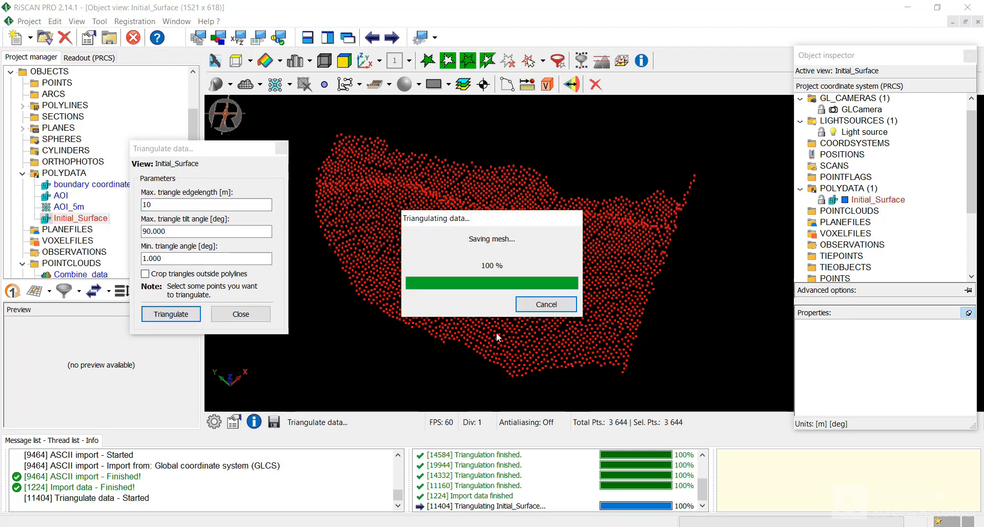
{"action": "left_click_drag", "start_coordinate": [497, 332], "coordinate": [493, 270]}
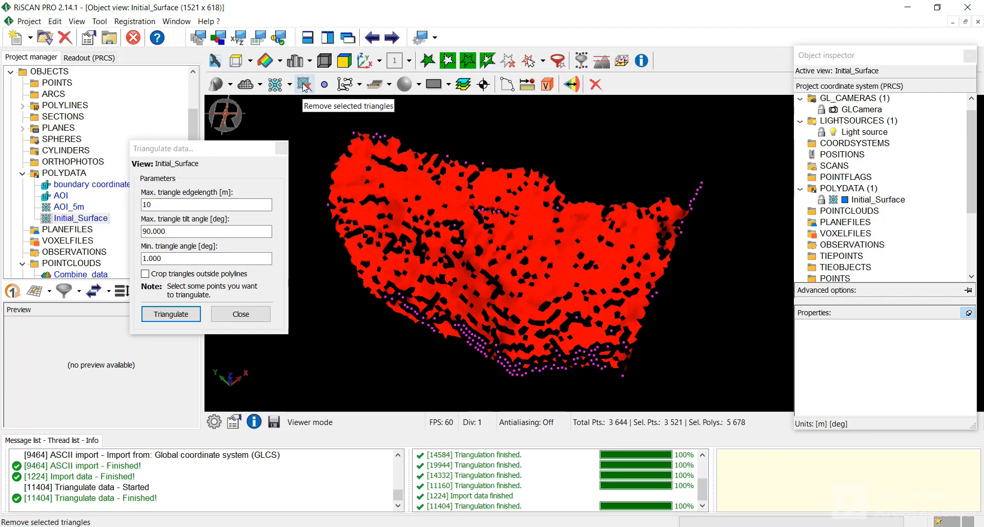
- Remove the selected triangles and retriangulate all Initial_Surface points with a maximum triangle edge length of 20 m, leaving nothing selected
{"action": "left_click", "coordinate": [304, 85]}
{"action": "left_click_drag", "start_coordinate": [564, 336], "coordinate": [516, 286]}
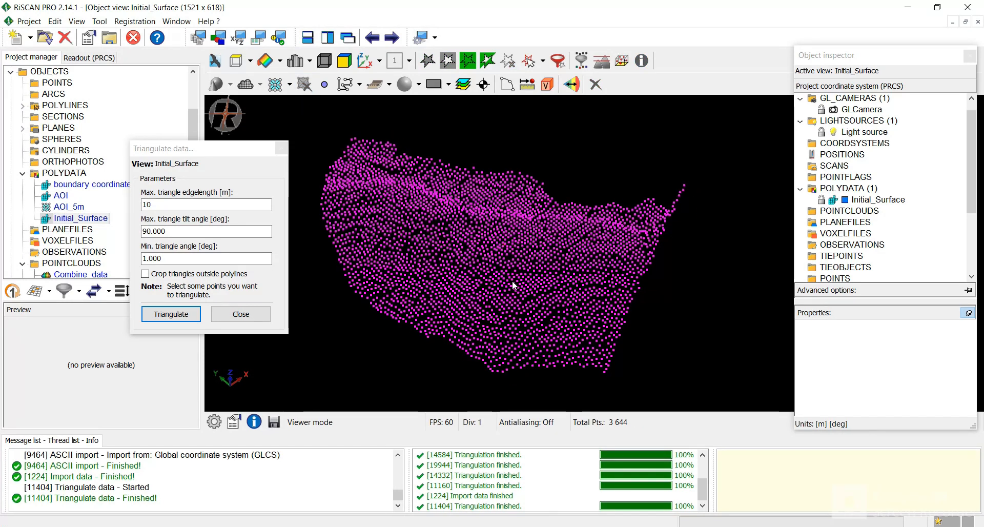
{"action": "key", "text": "ctrl+a"}
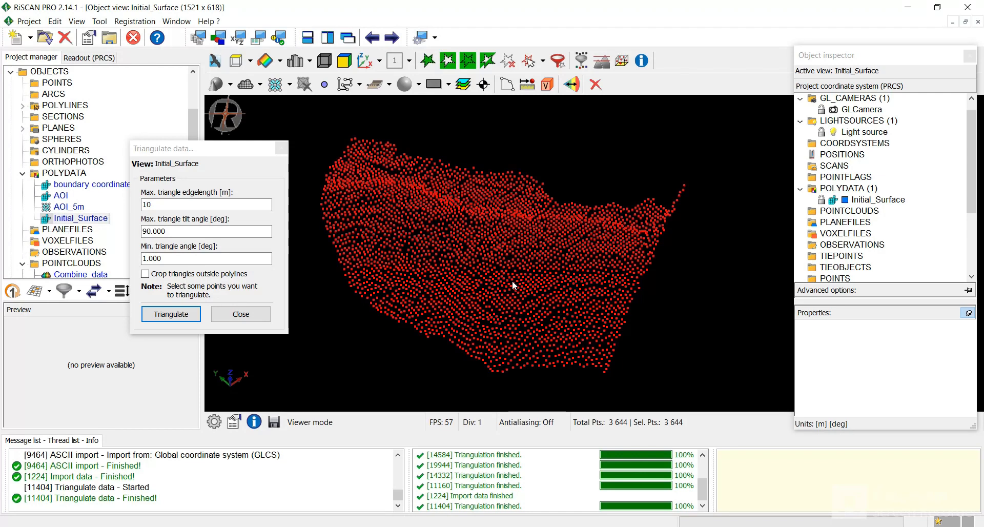
{"action": "left_click_drag", "start_coordinate": [146, 204], "coordinate": [161, 203]}
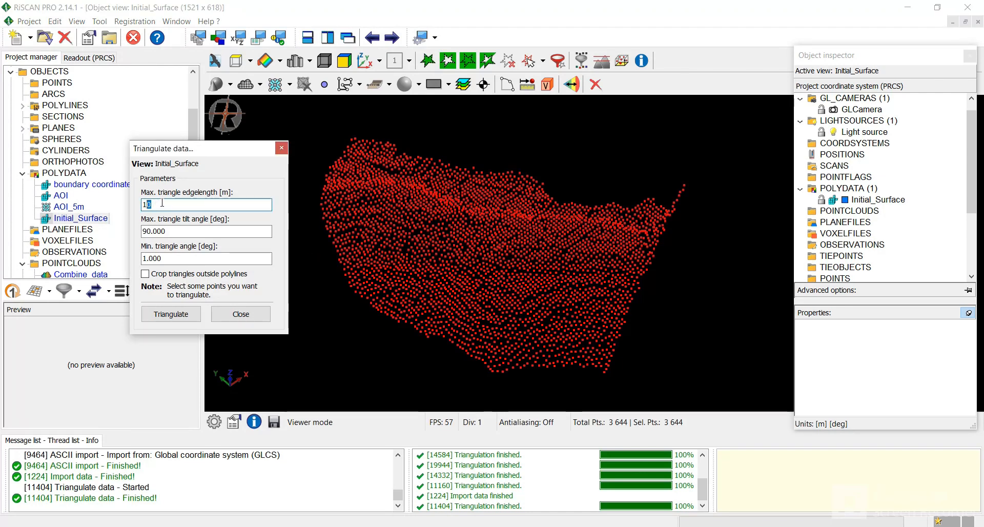
{"action": "key", "text": "BackSpace"}
{"action": "key", "text": "BackSpace"}
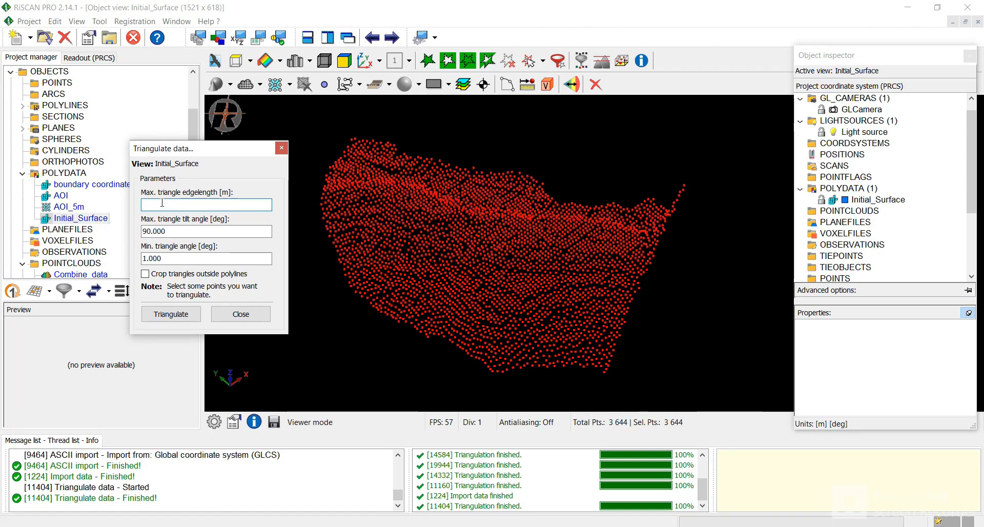
{"action": "left_click", "coordinate": [170, 314]}
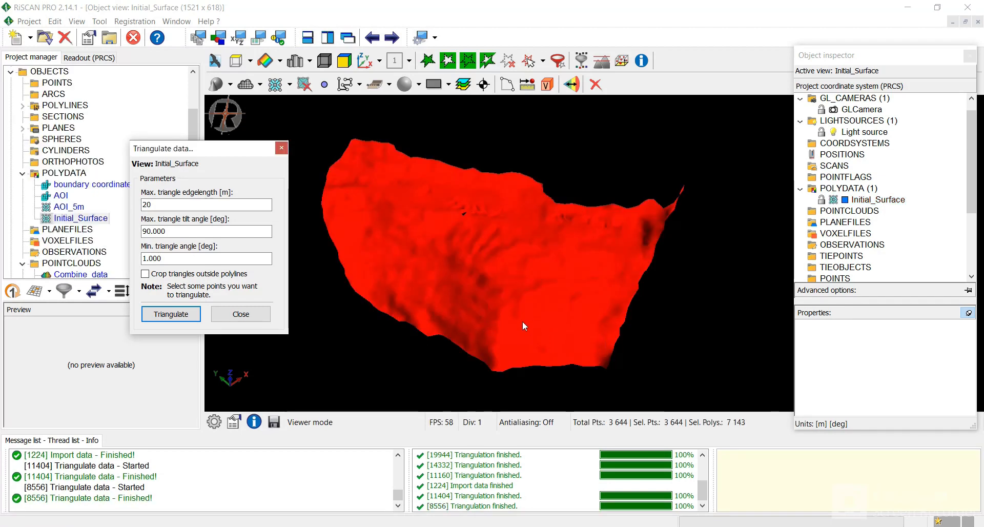
{"action": "left_click", "coordinate": [264, 320]}
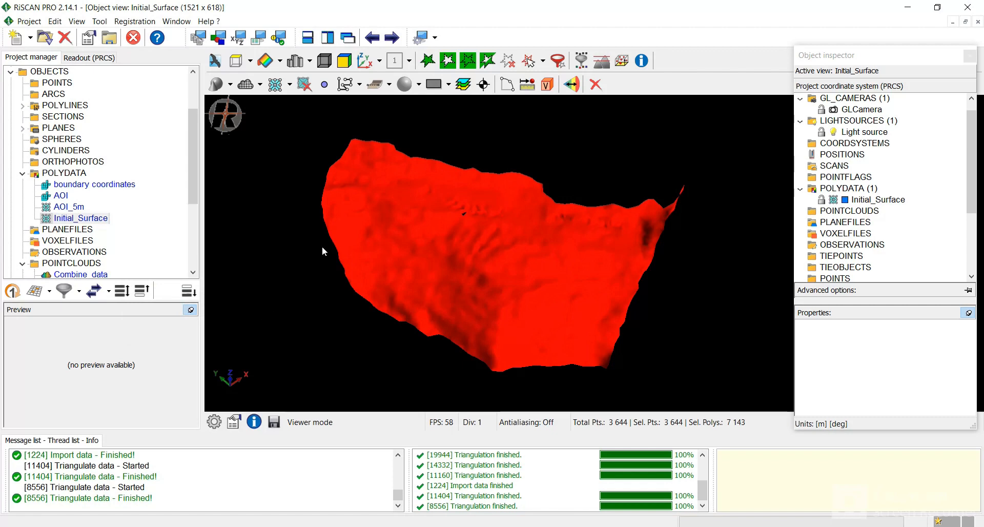
{"action": "left_click", "coordinate": [508, 63]}
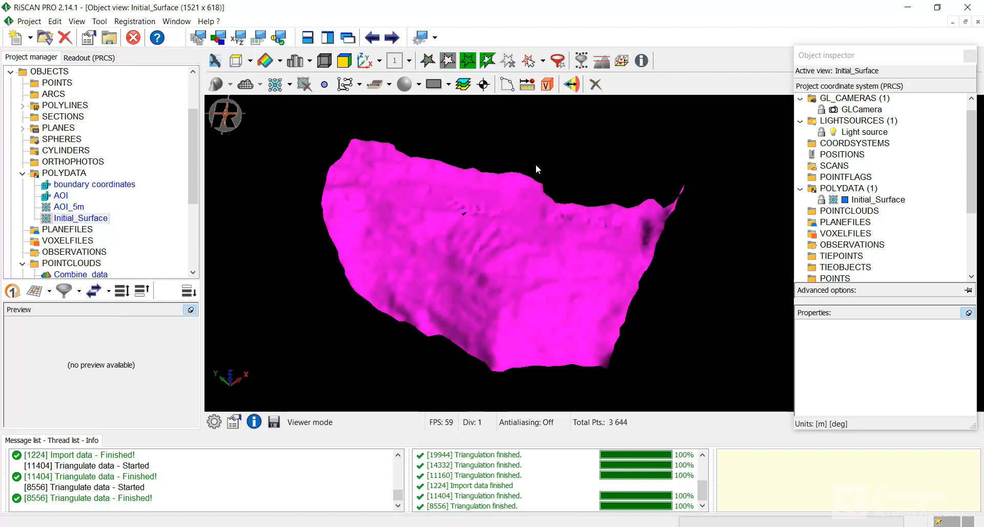
- Add the AOI_5m polydata to the Initial_Surface view using the single color Aqua
{"action": "left_click_drag", "start_coordinate": [507, 254], "coordinate": [418, 235]}
{"action": "left_click", "coordinate": [70, 207]}
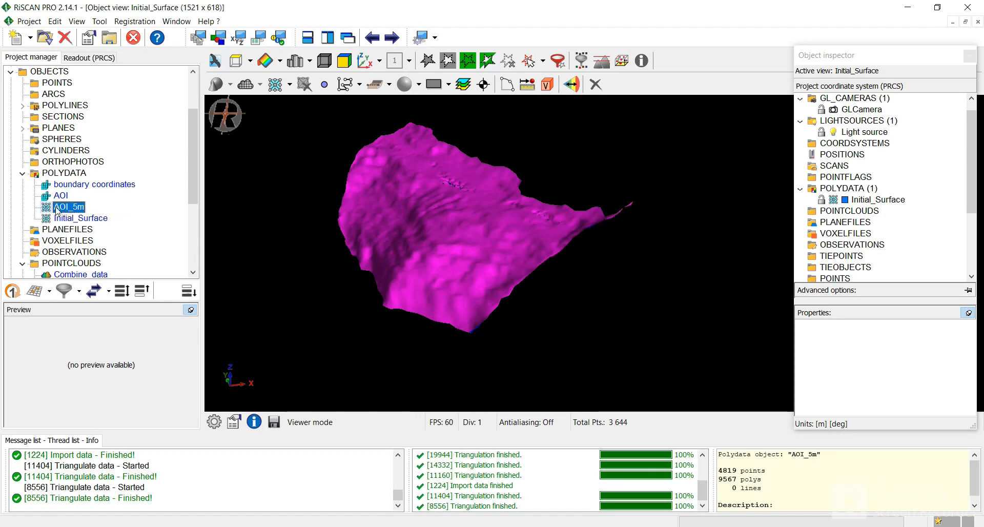
{"action": "left_click_drag", "start_coordinate": [56, 208], "coordinate": [515, 297]}
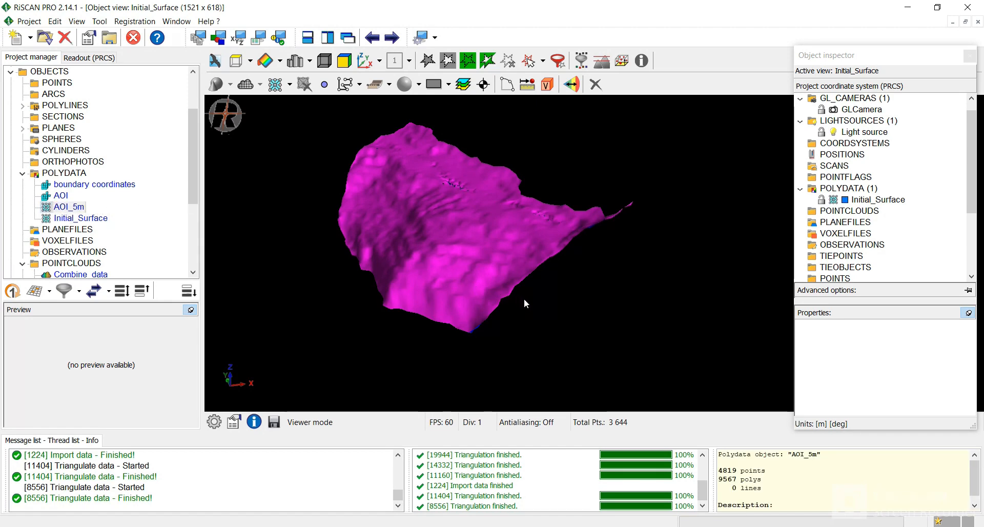
{"action": "left_click", "coordinate": [572, 175]}
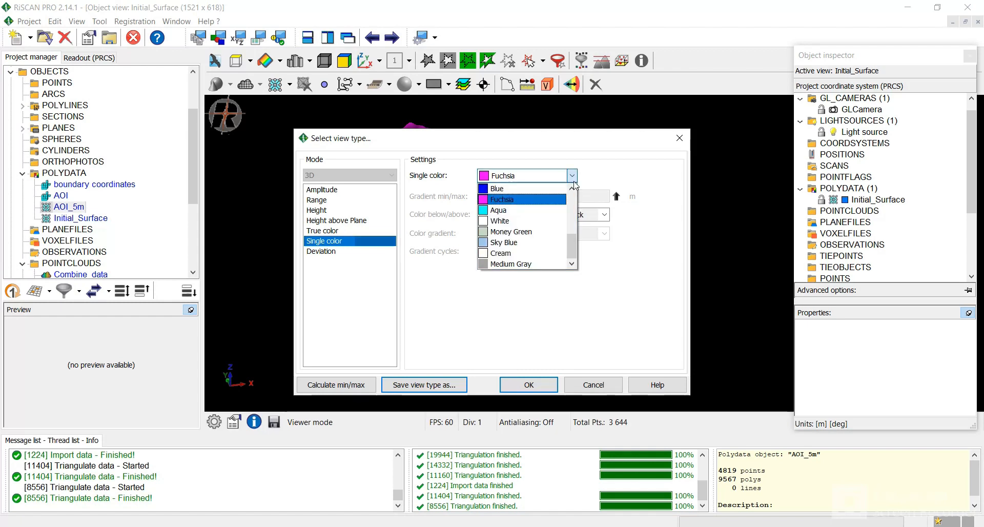
{"action": "left_click", "coordinate": [518, 212]}
{"action": "left_click", "coordinate": [528, 385]}
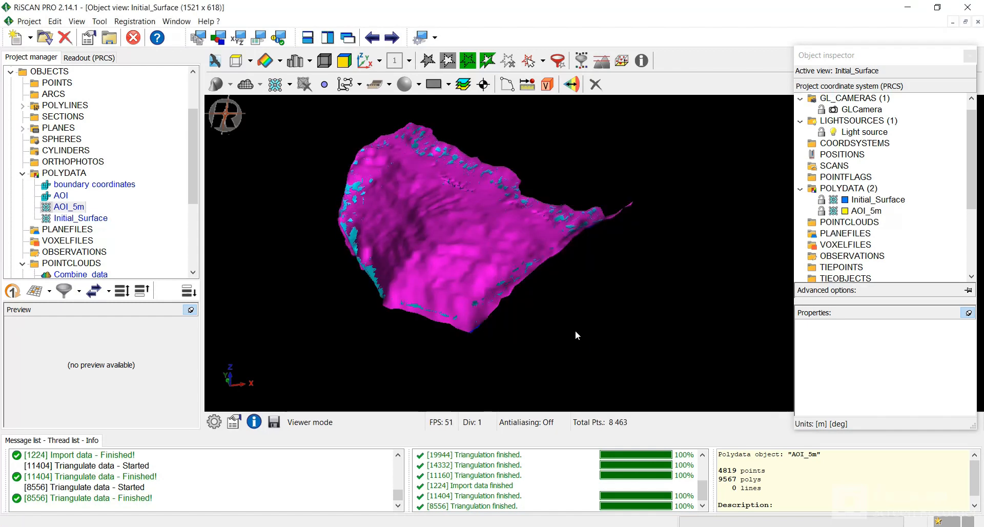
- Examine from several angles where the AOI_5m mesh lies above or below the Initial_Surface mesh
{"action": "left_click_drag", "start_coordinate": [575, 331], "coordinate": [241, 190]}
{"action": "middle_click_drag", "start_coordinate": [382, 193], "coordinate": [442, 301]}
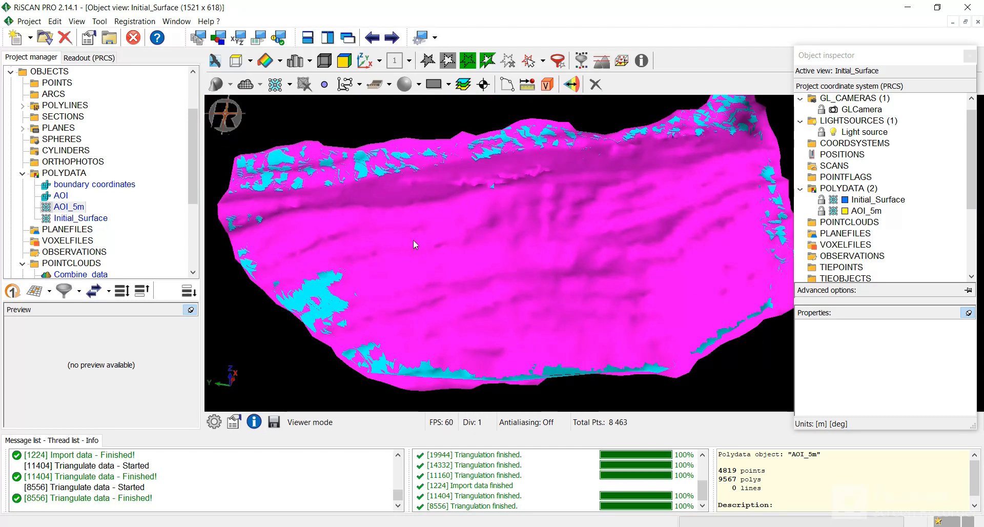
{"action": "left_click_drag", "start_coordinate": [489, 280], "coordinate": [412, 264]}
{"action": "scroll", "coordinate": [561, 272], "scroll_direction": "down", "scroll_amount": 2}
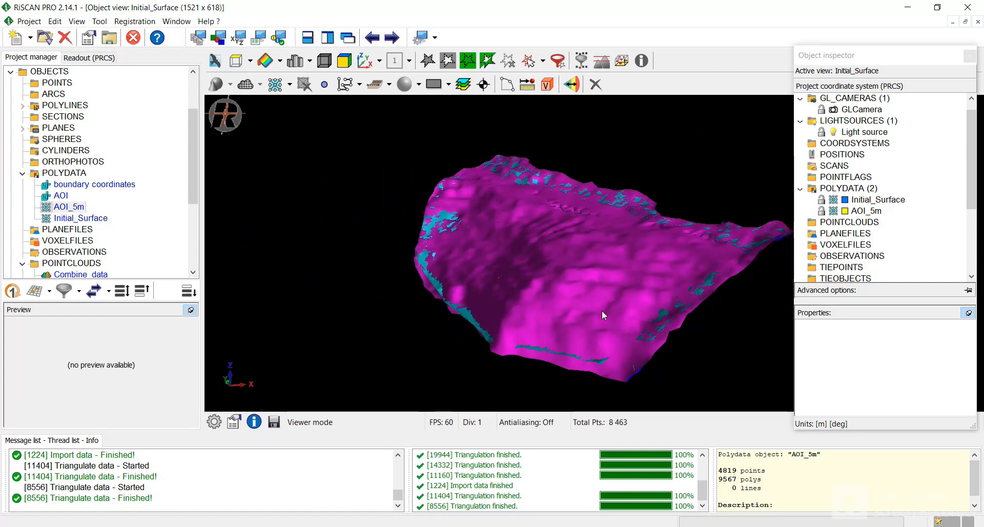
{"action": "left_click_drag", "start_coordinate": [589, 285], "coordinate": [569, 270]}
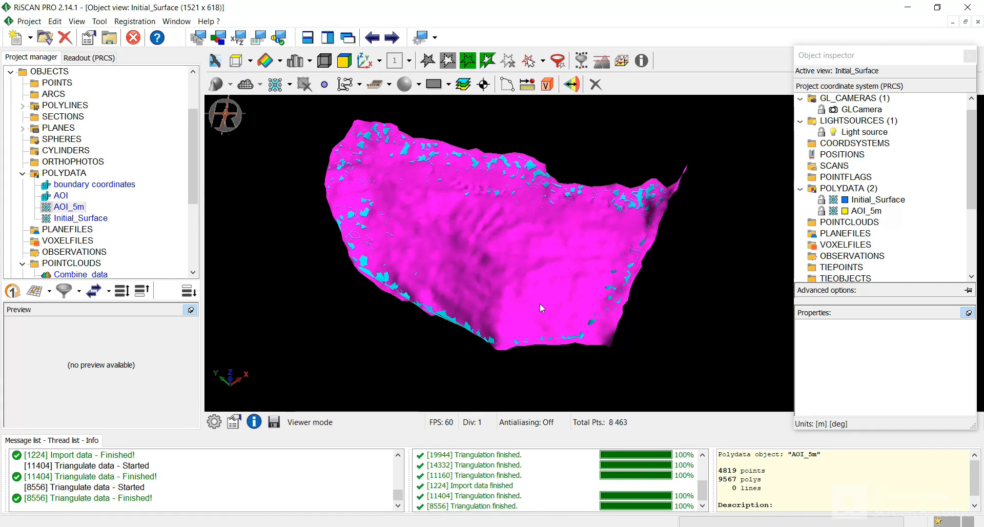
{"action": "left_click_drag", "start_coordinate": [541, 306], "coordinate": [490, 302]}
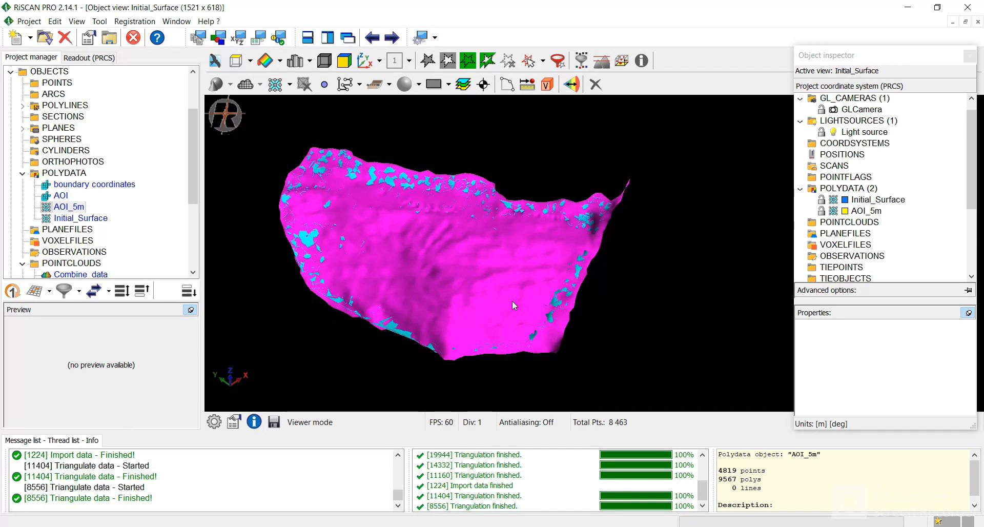